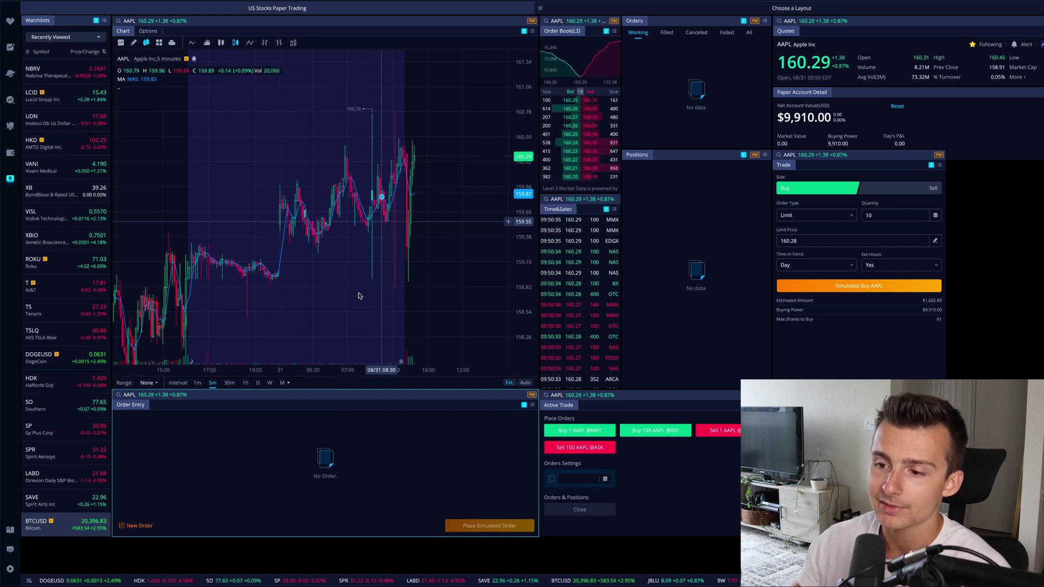
Switch the AAPL chart to 30-minute candles, then back to 5-minute candles
left_click(229, 383)
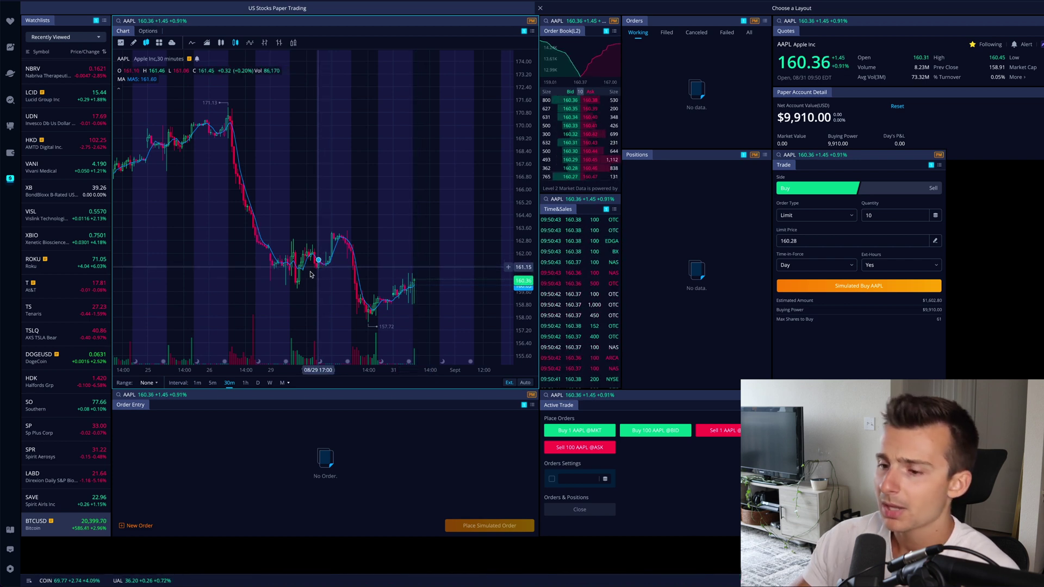
left_click(212, 383)
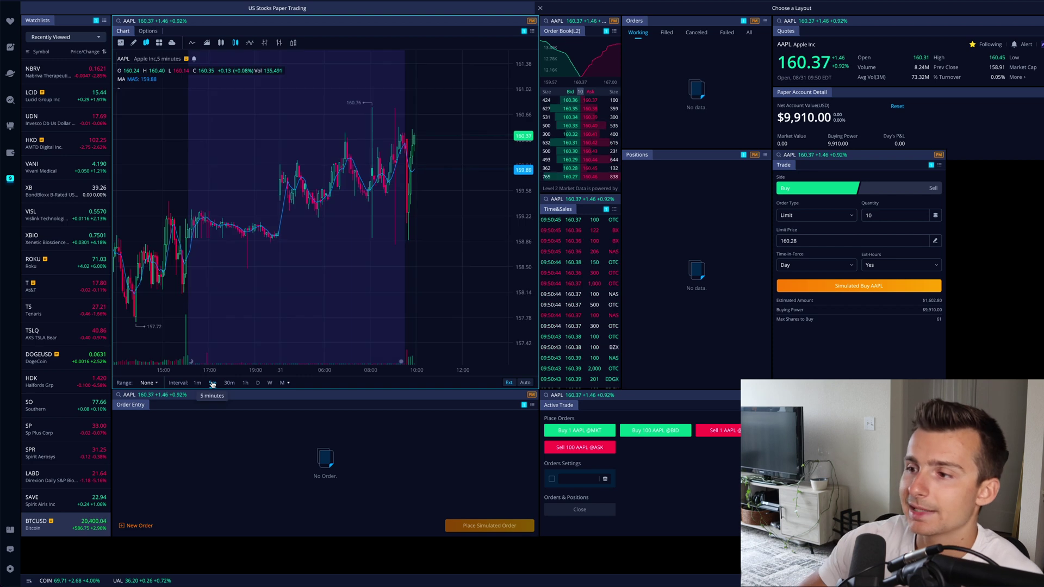
scroll(409, 200, "down", 1)
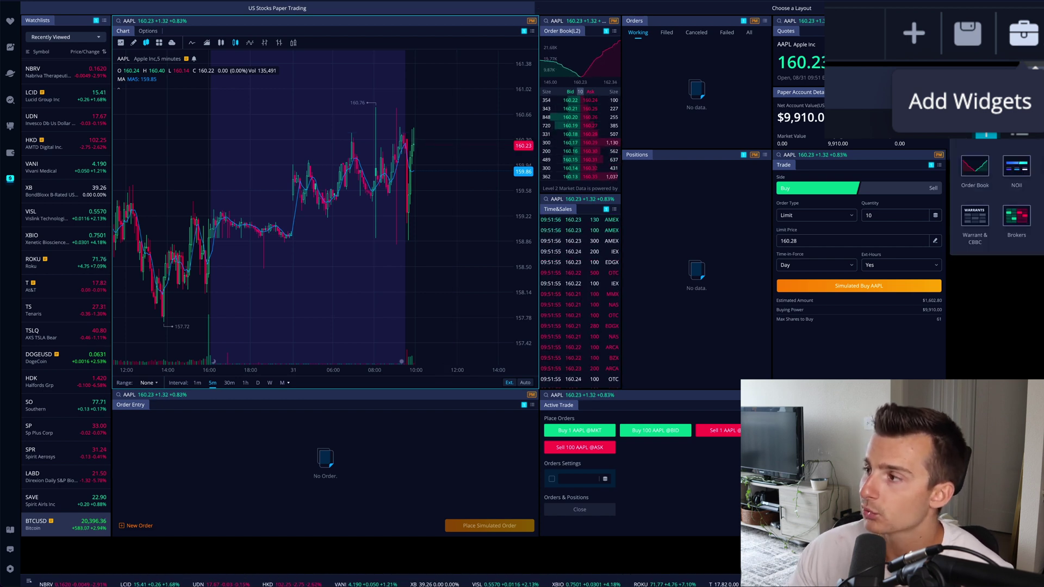
Add an SPY options chain widget from the catalogue, reposition it over the chart, then remove it
left_click(834, 8)
left_click_drag(768, 38, 721, 61)
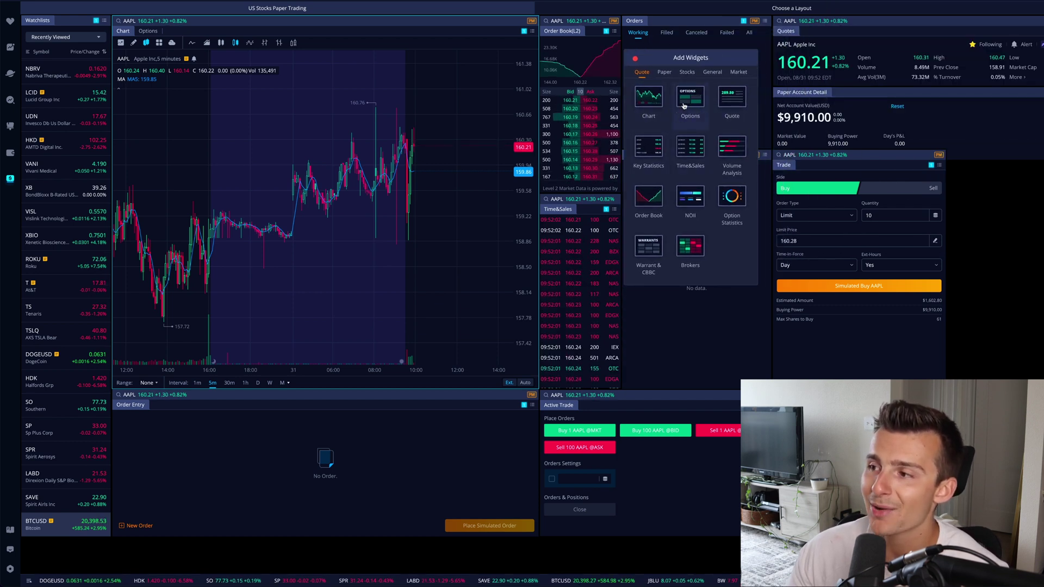
left_click_drag(691, 101, 544, 225)
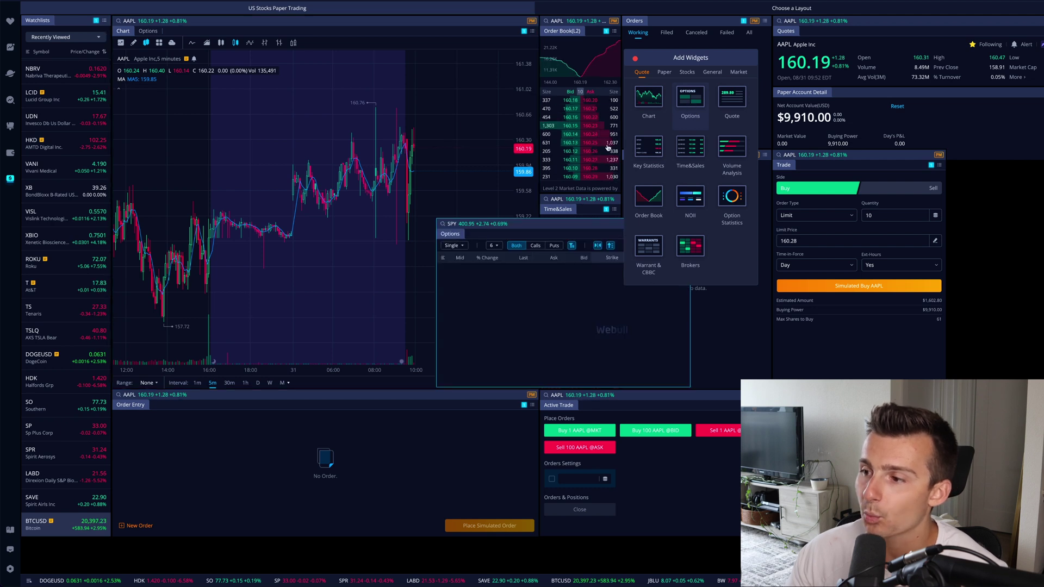
left_click_drag(490, 196, 360, 140)
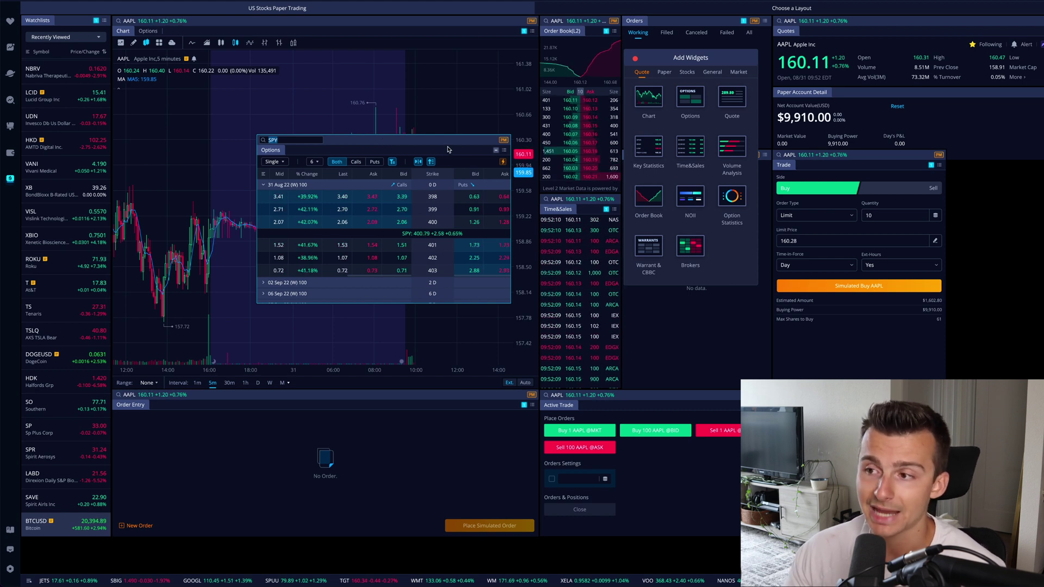
left_click_drag(327, 141, 269, 136)
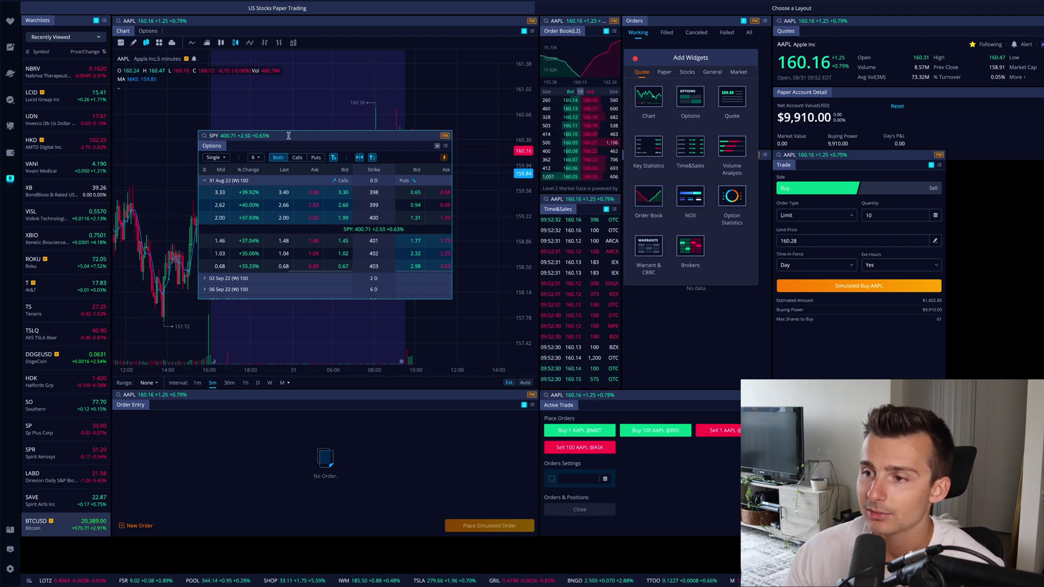
left_click_drag(288, 135, 307, 144)
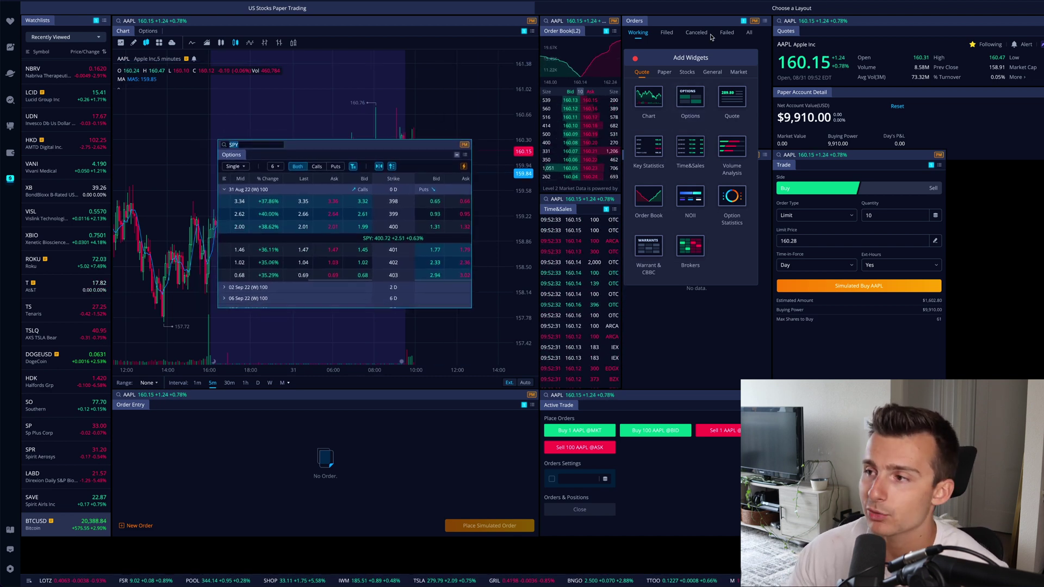
left_click(635, 58)
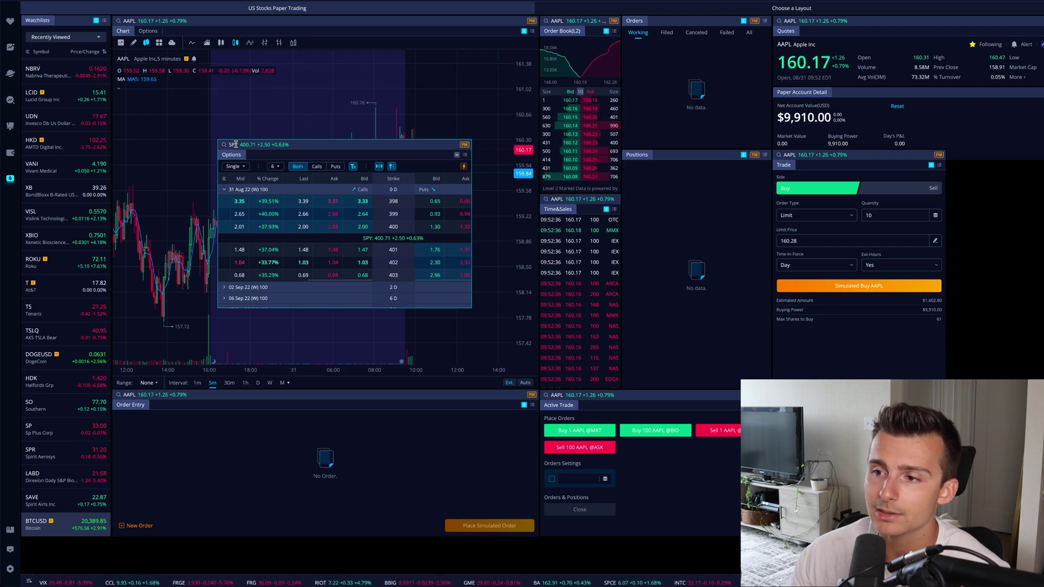
left_click(465, 158)
left_click(477, 202)
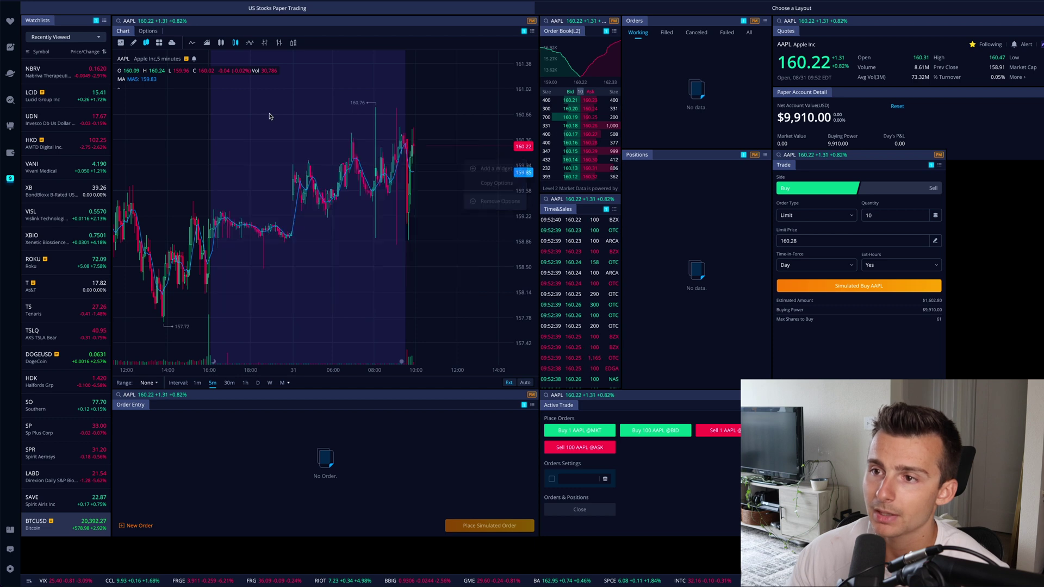
Flip the panel between the AAPL chart and options chain, then switch to the Swing Trading 1 layout
left_click(151, 31)
left_click(124, 31)
left_click(145, 31)
left_click(124, 31)
left_click(148, 31)
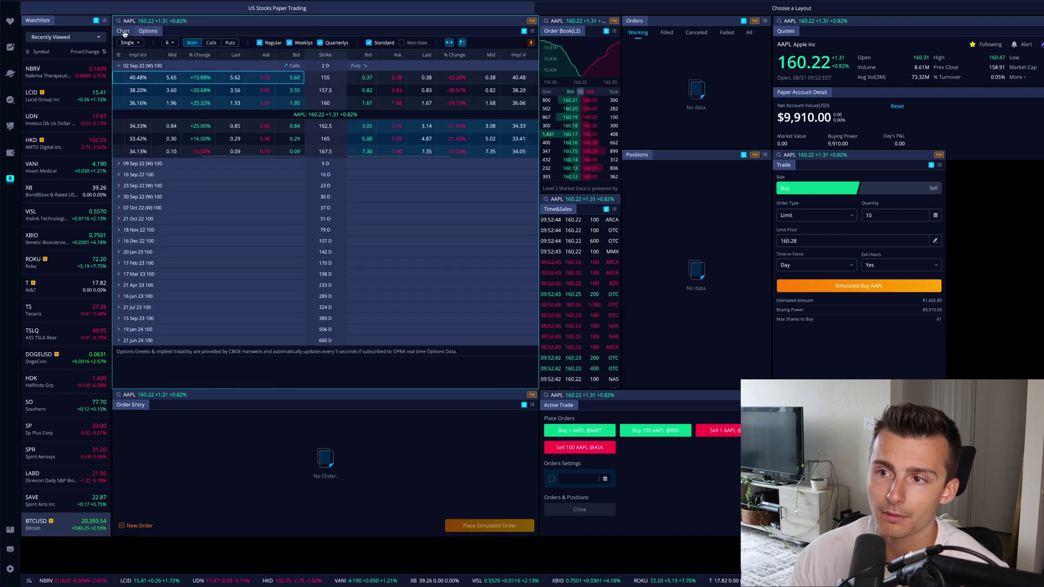
left_click(124, 31)
left_click(138, 34)
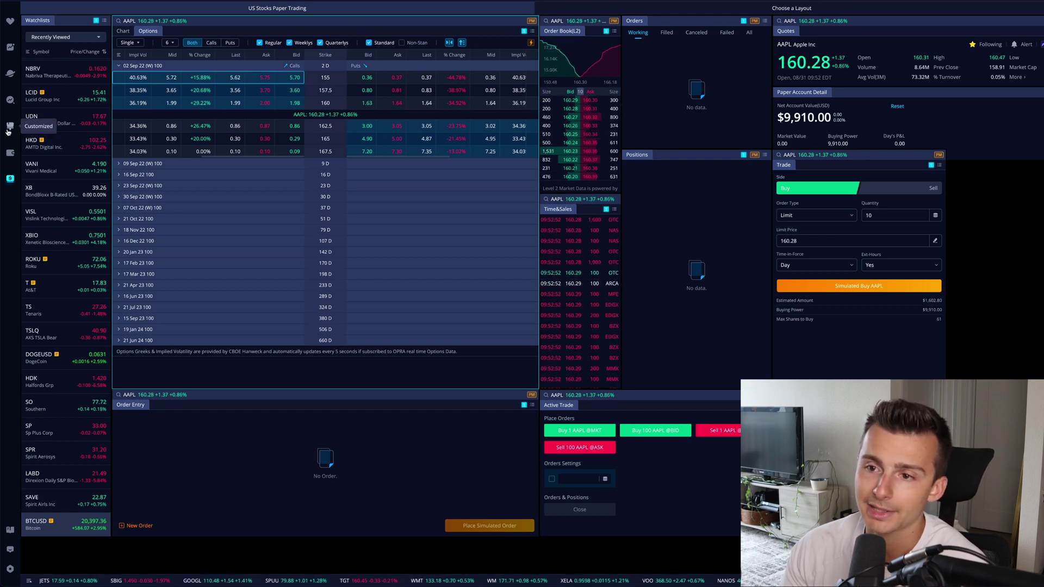
left_click(10, 127)
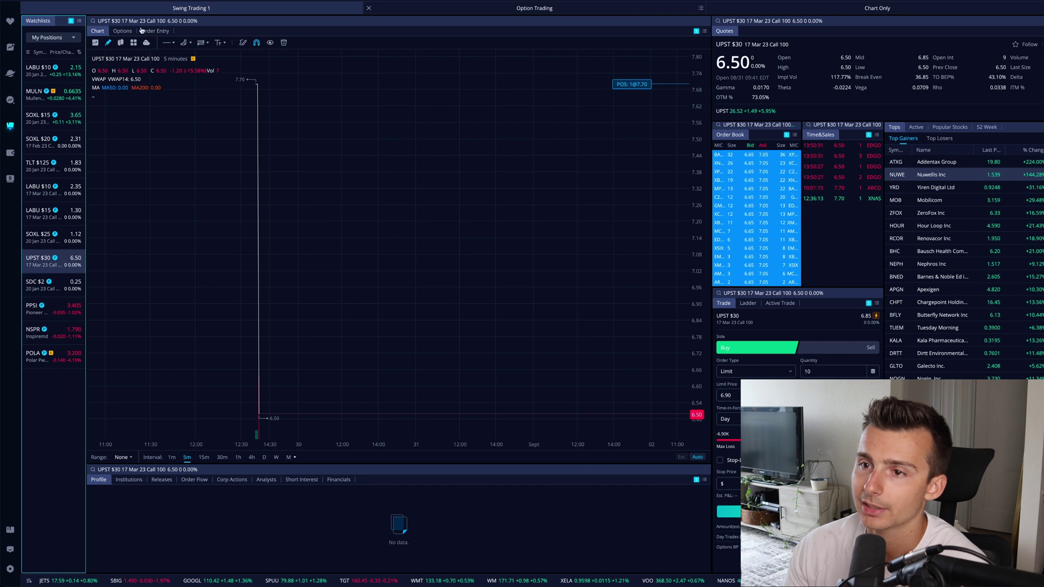
Open the Option Trading layout and load the US watchlist
left_click(534, 7)
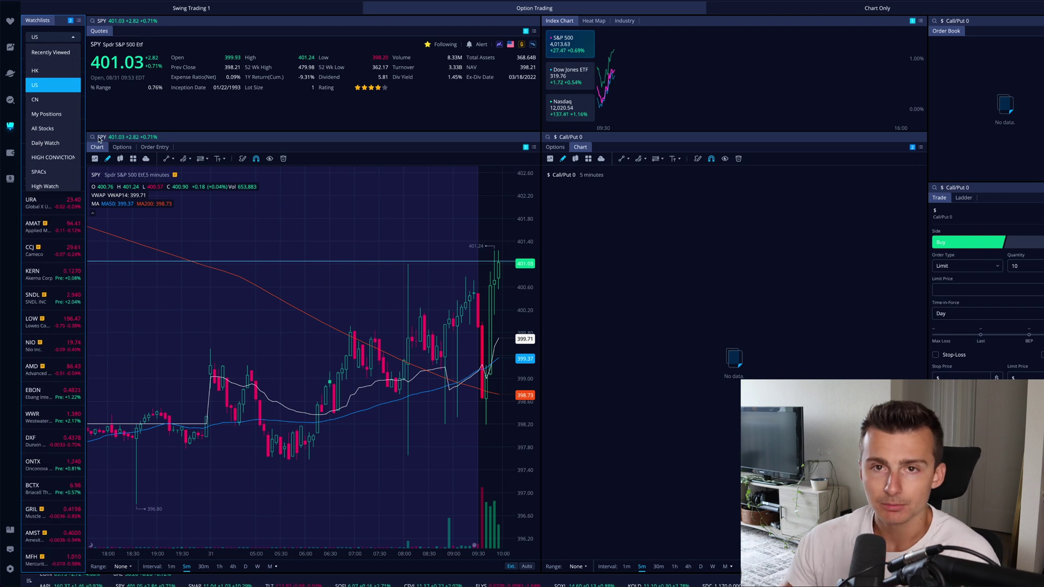
left_click(233, 275)
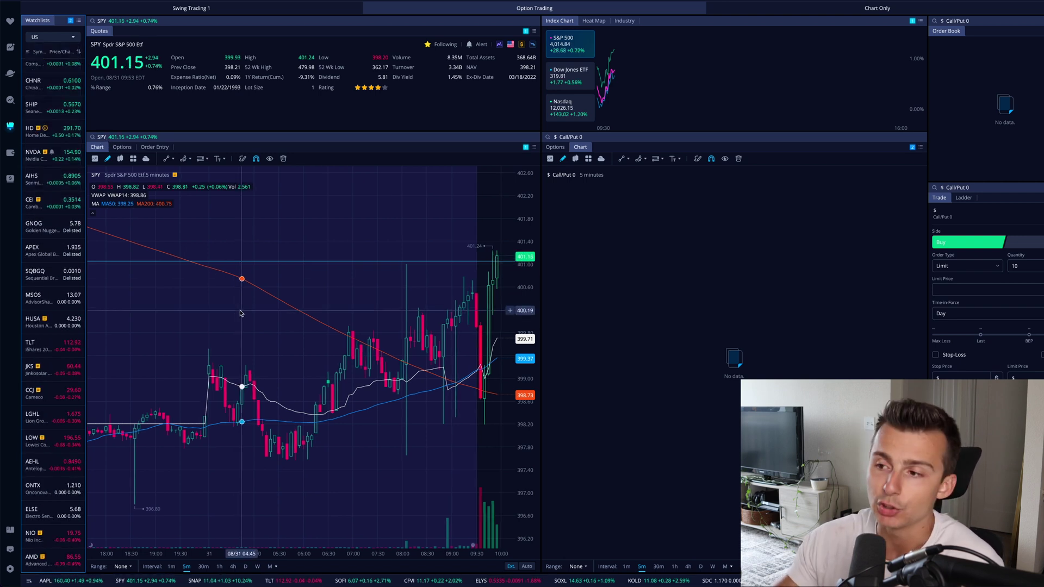
scroll(241, 313, "up", 3)
scroll(318, 305, "up", 2)
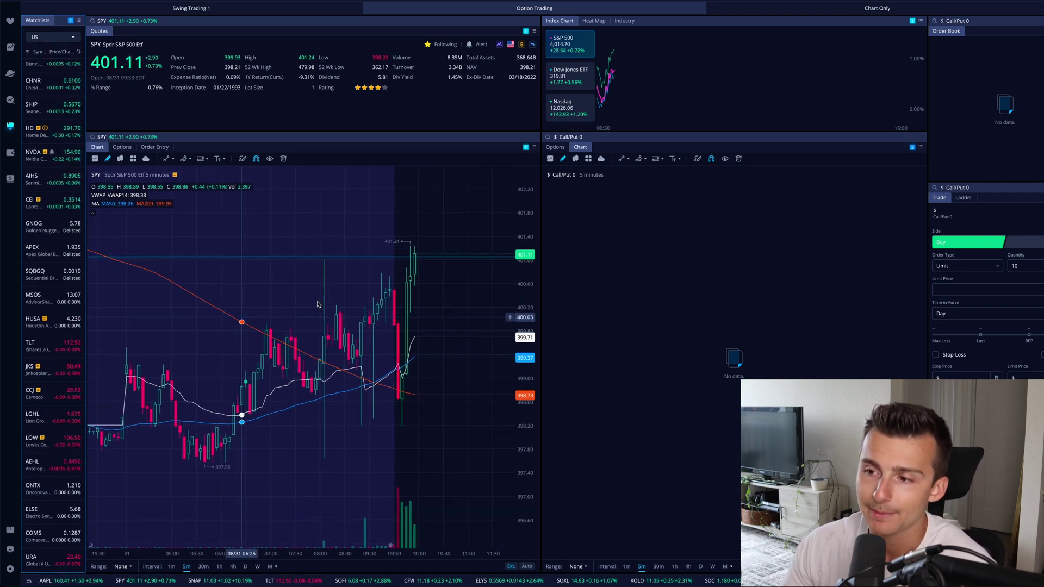
Load SPY, the S&P 500 ETF, into the right-hand options panel
left_click(577, 138)
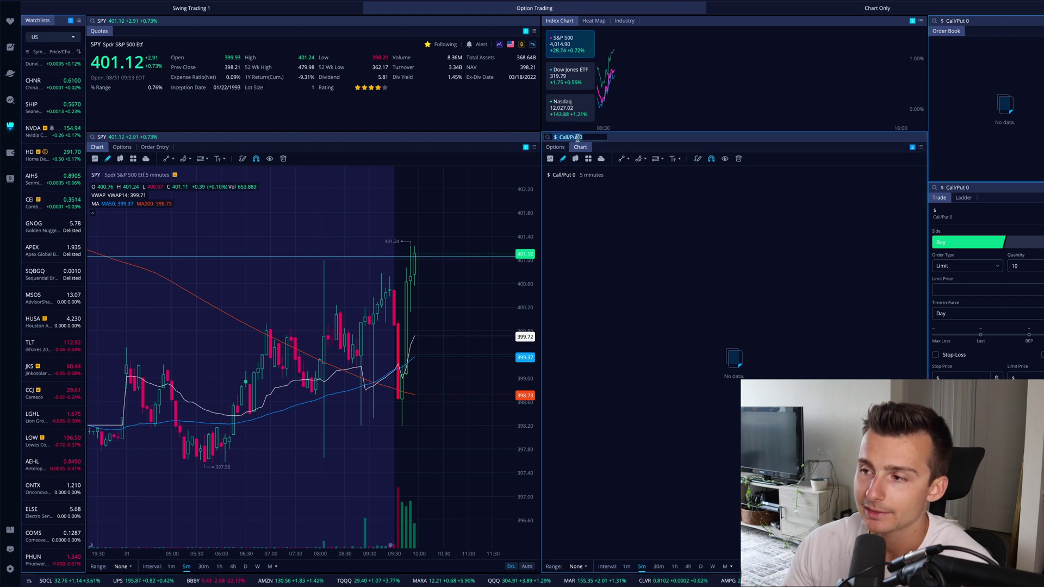
type("spy")
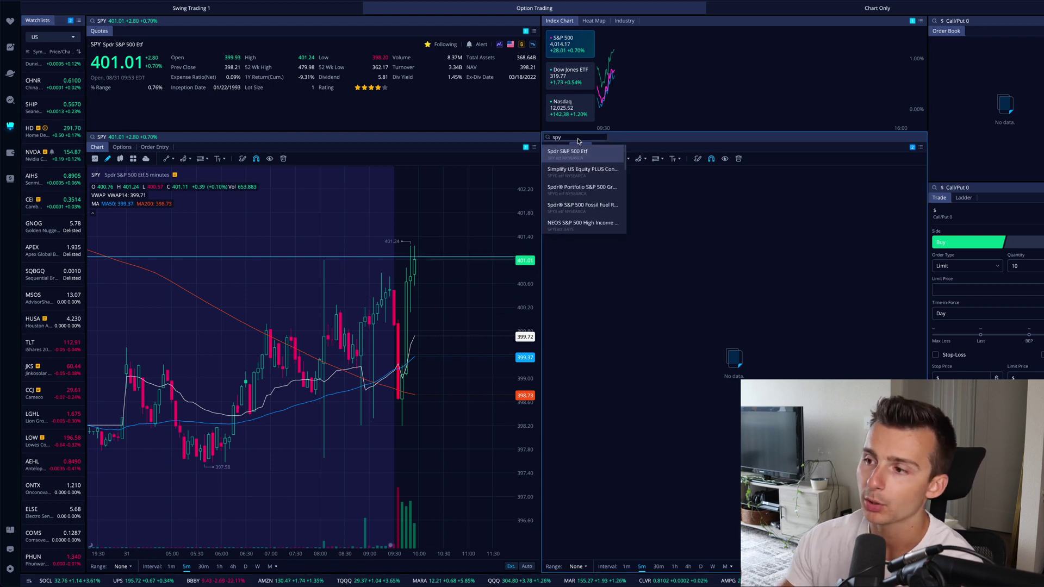
left_click(577, 152)
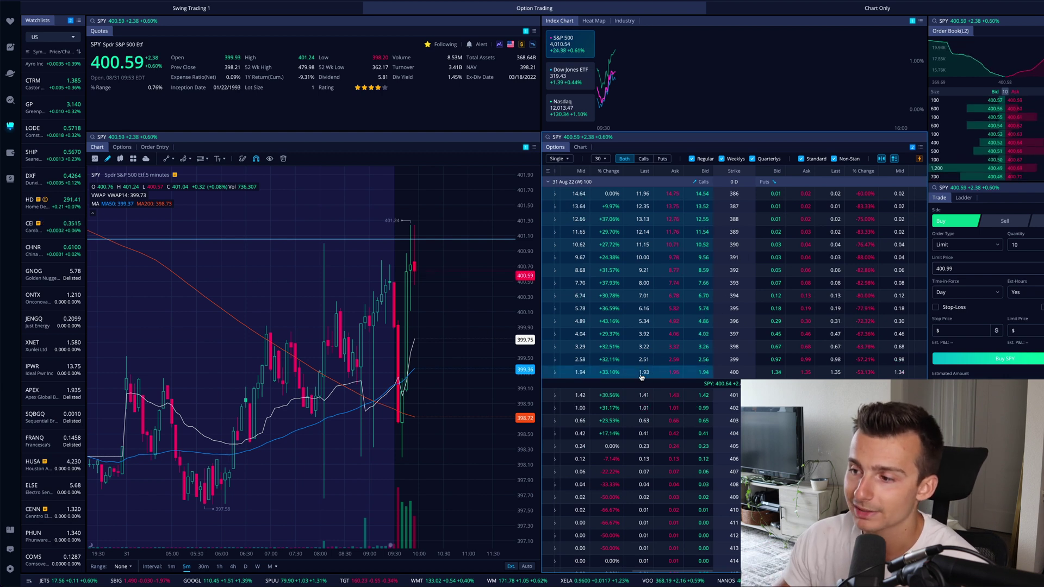
Pick the SPY $400 31 Aug 22 call, view its price chart, then return to Paper Trading
left_click(587, 373)
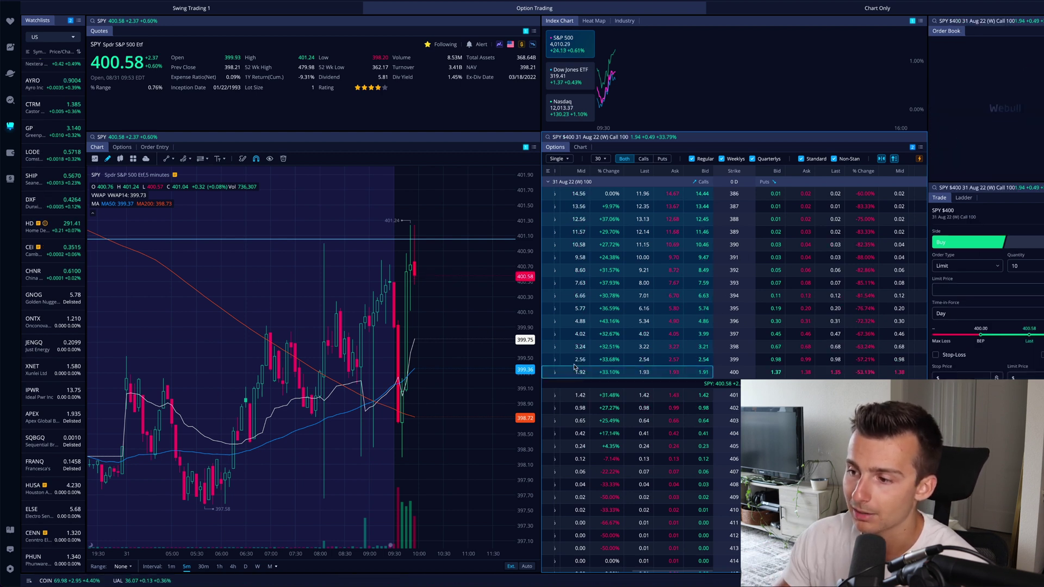
left_click(580, 146)
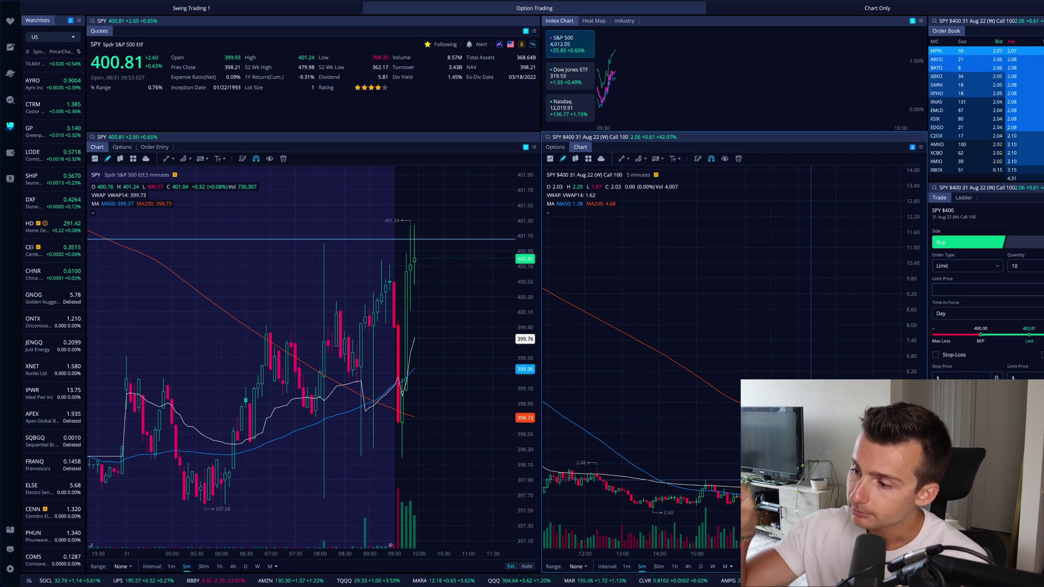
scroll(53, 299, "down", 1)
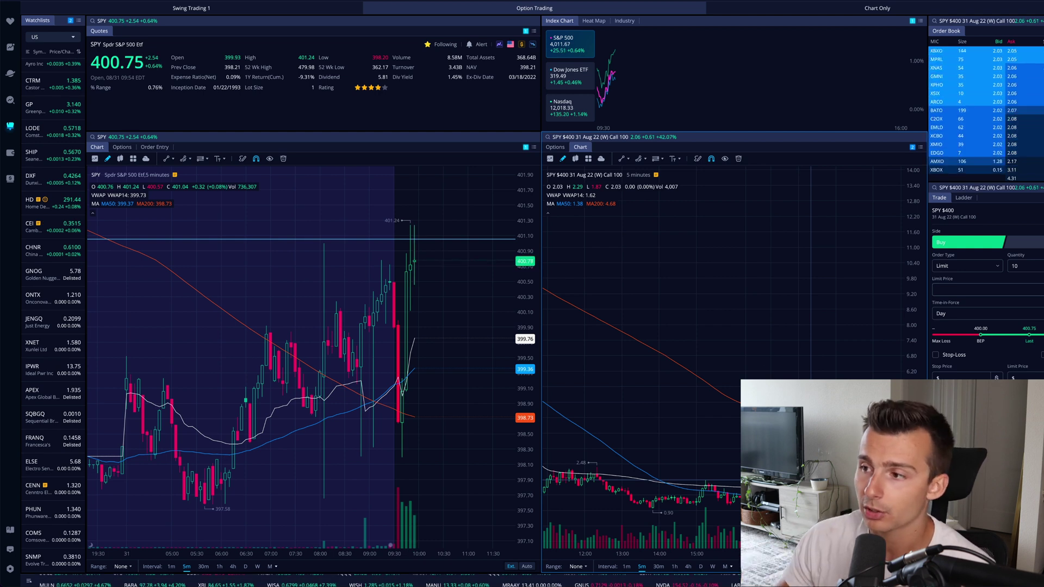
scroll(691, 432, "up", 3)
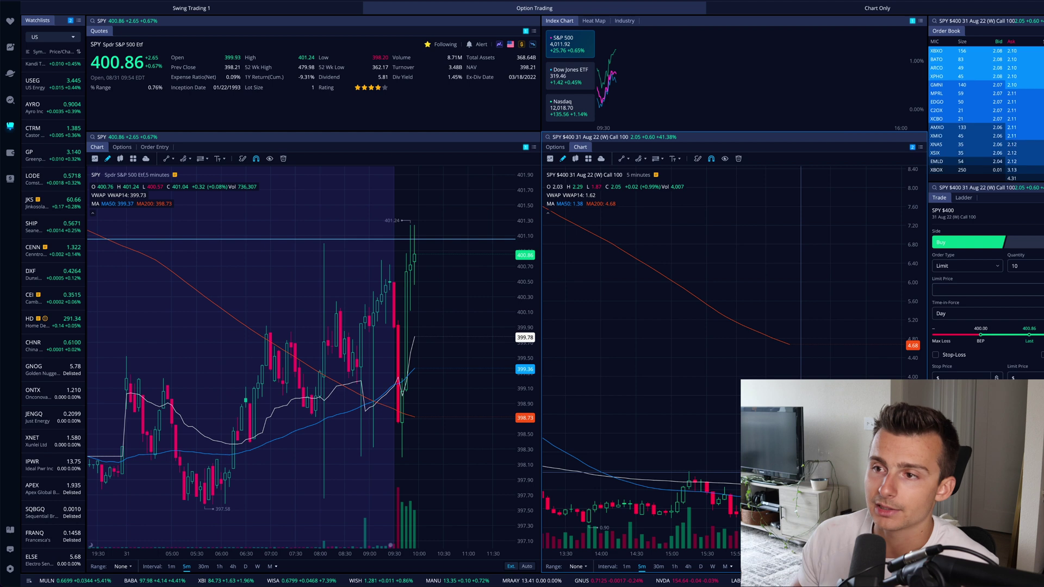
left_click(10, 180)
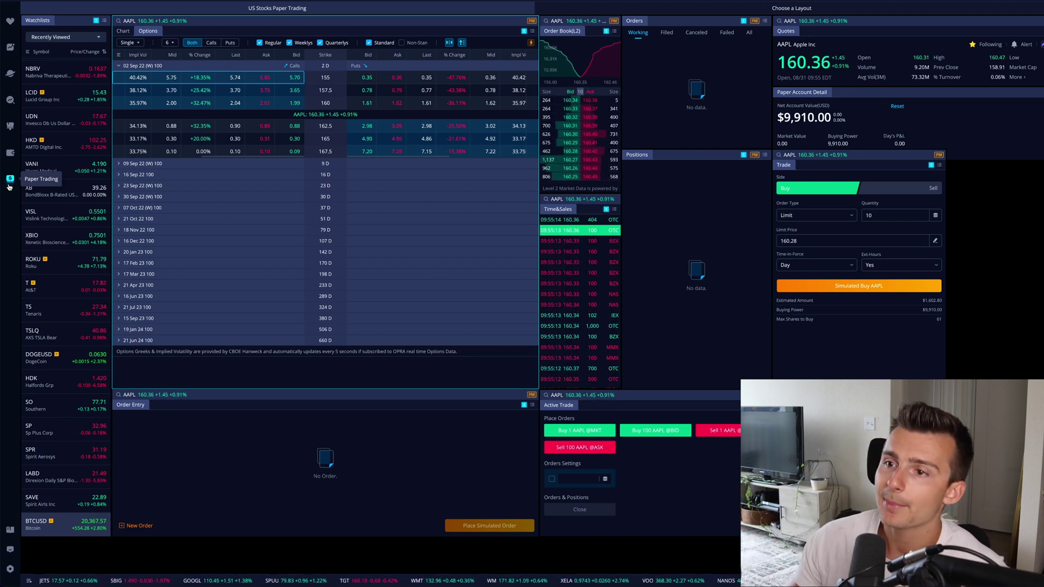
Go from the AAPL chart back to the options chain and select the 160-strike 02 Sep 22 call
left_click(123, 31)
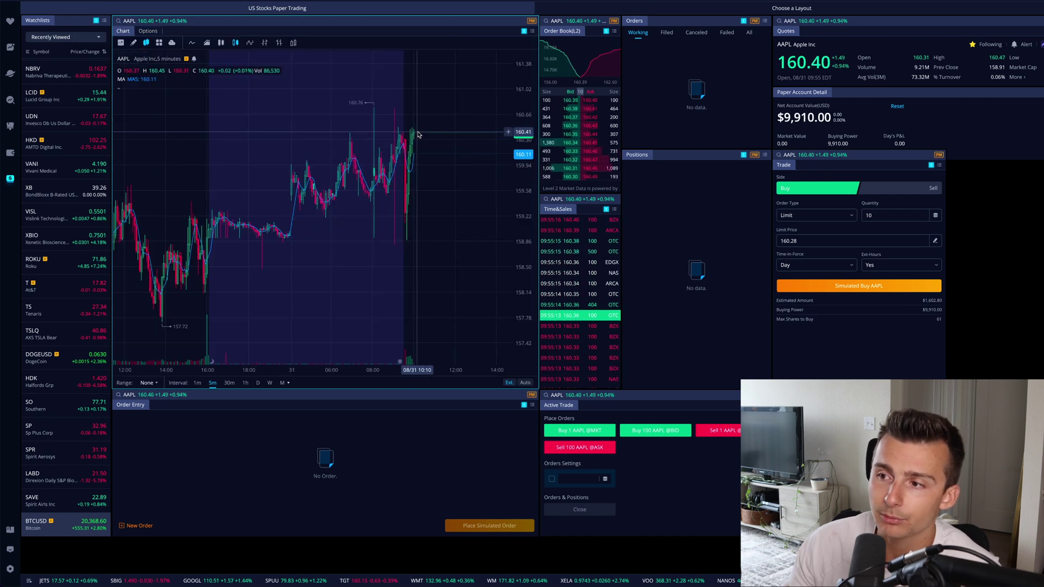
scroll(420, 131, "up", 2)
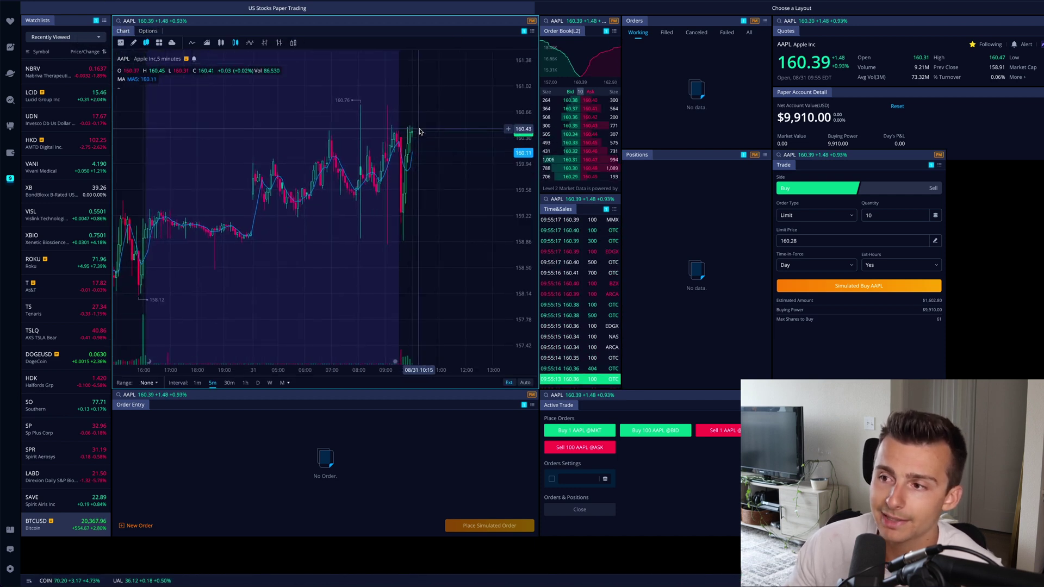
left_click(143, 31)
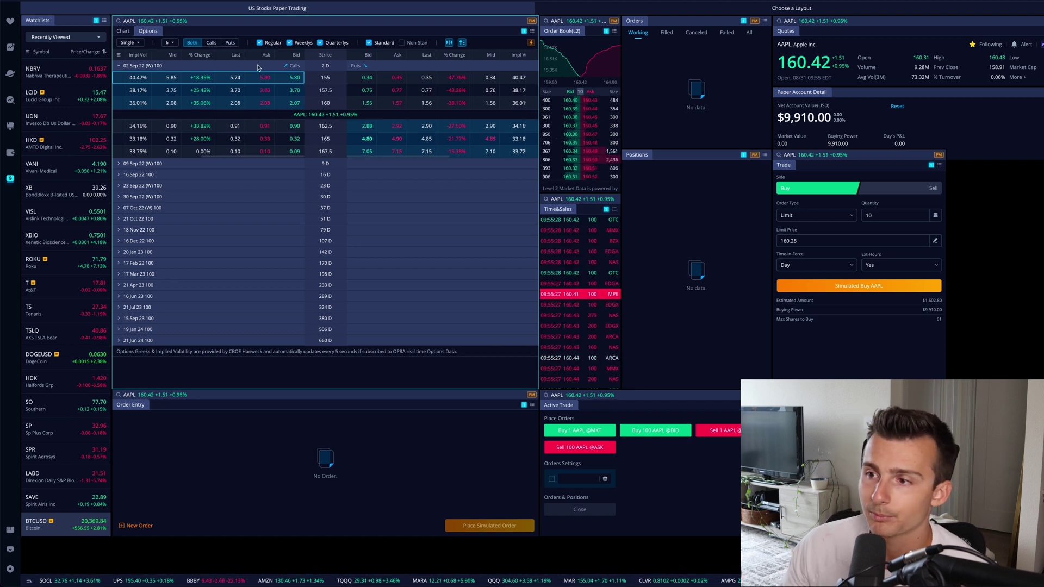
left_click(175, 106)
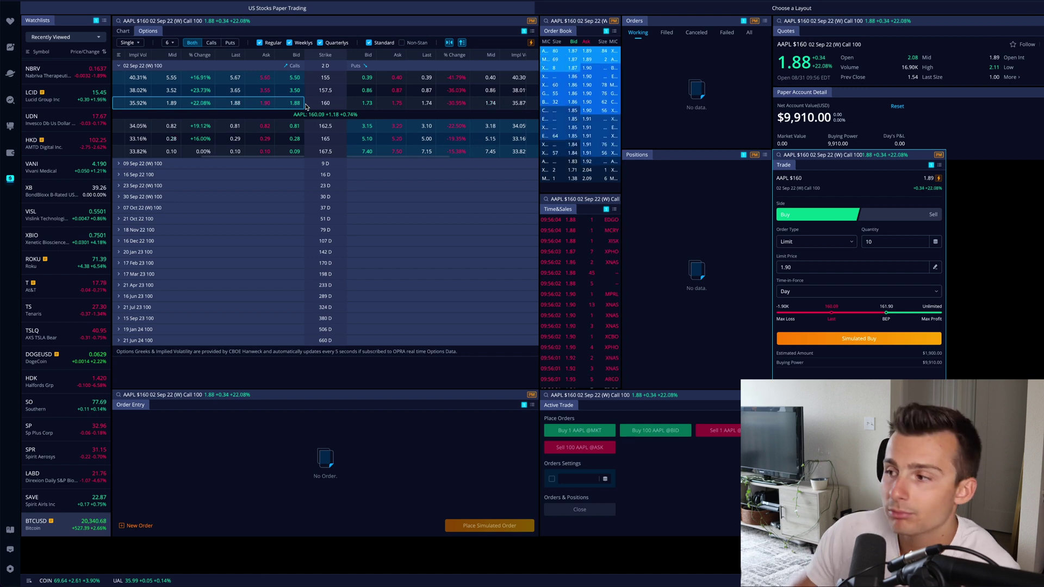
Submit the simulated limit buy of 10 AAPL $160 02 Sep 22 calls and review Filled orders
left_click(894, 240)
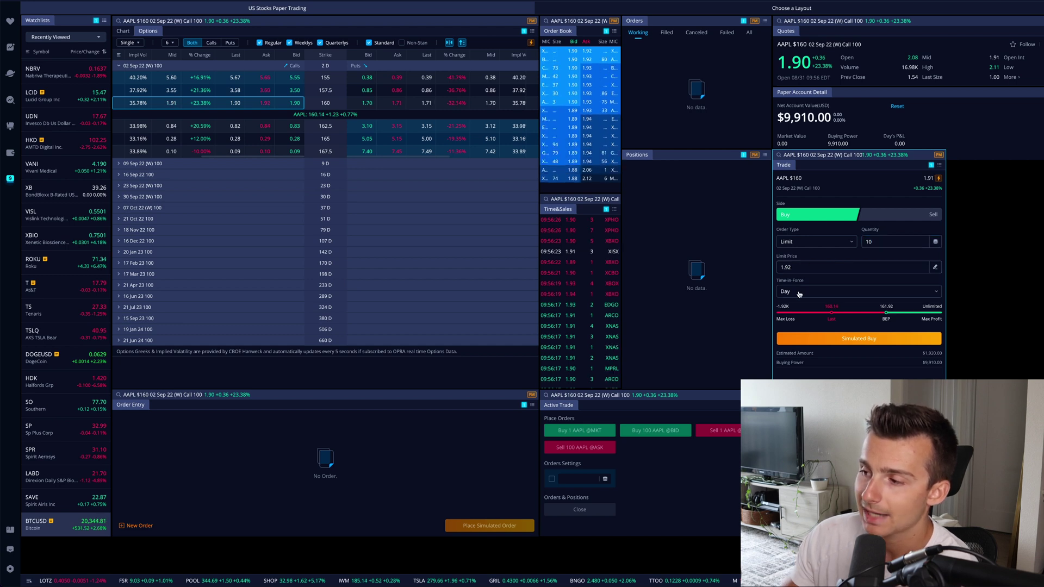
left_click(830, 344)
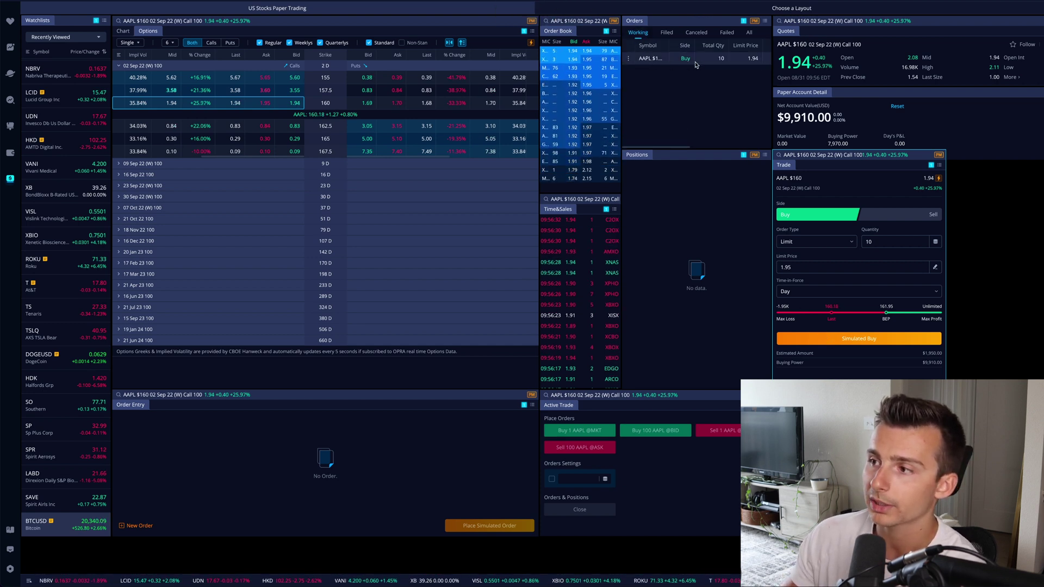
left_click(667, 32)
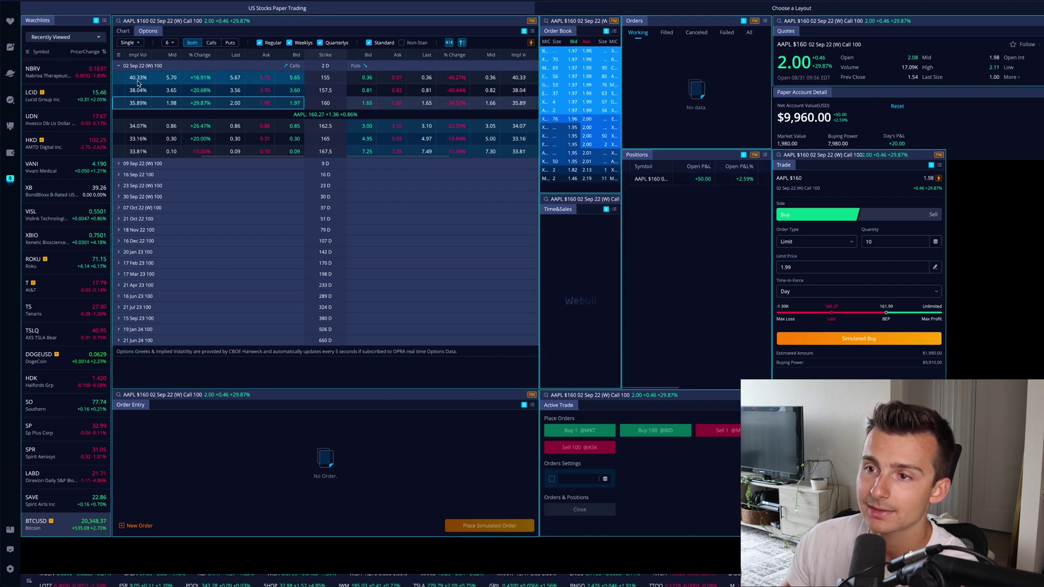
Chart the AAPL $160 02 Sep 22 call on 5-minute candles instead of the options chain
left_click(127, 33)
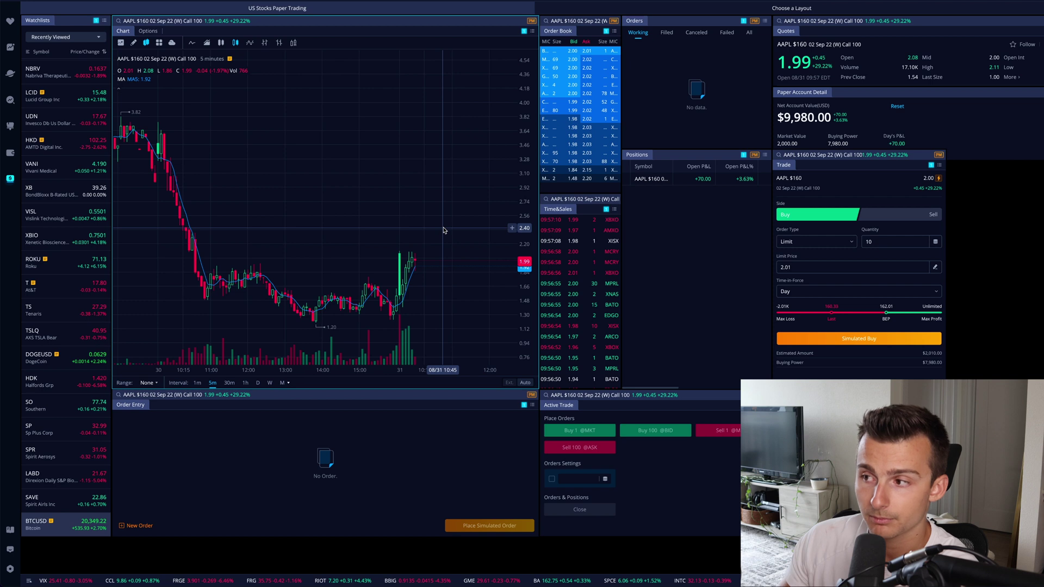
left_click(135, 21)
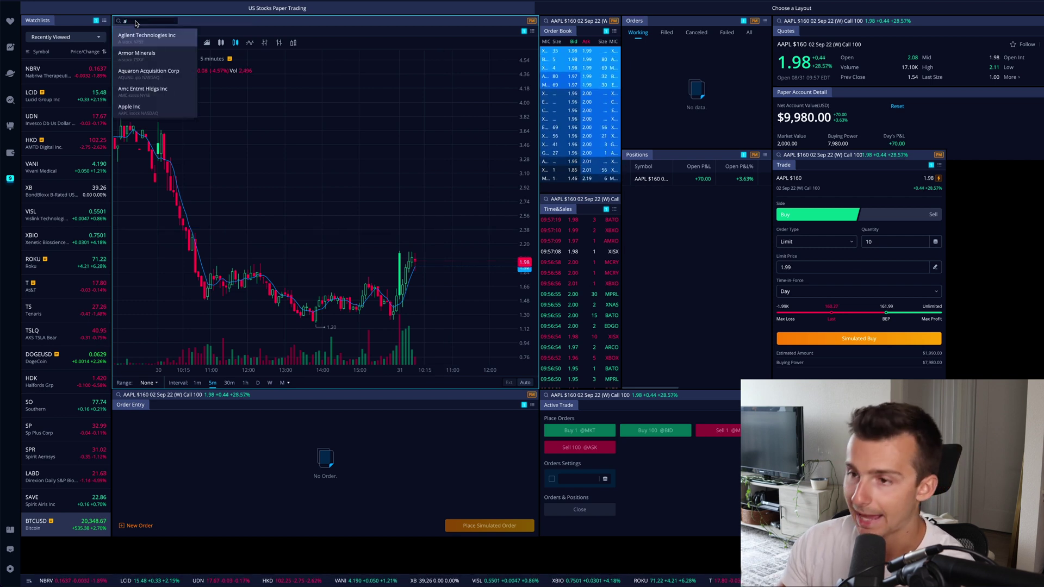
Load the AAPL stock chart, adjust its time range, then load the held $160 call into every panel
key("Escape")
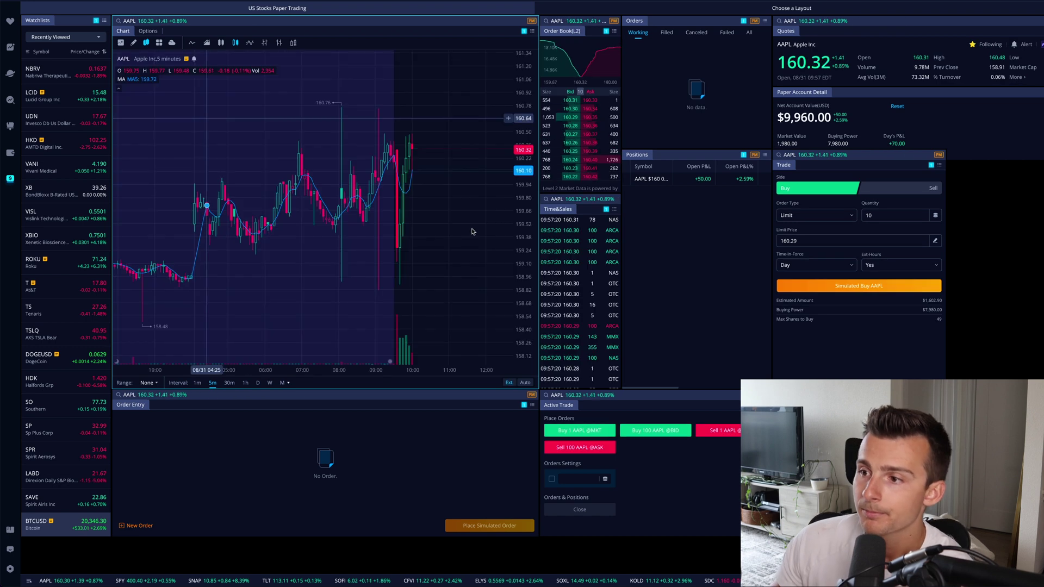
scroll(433, 157, "down", 4)
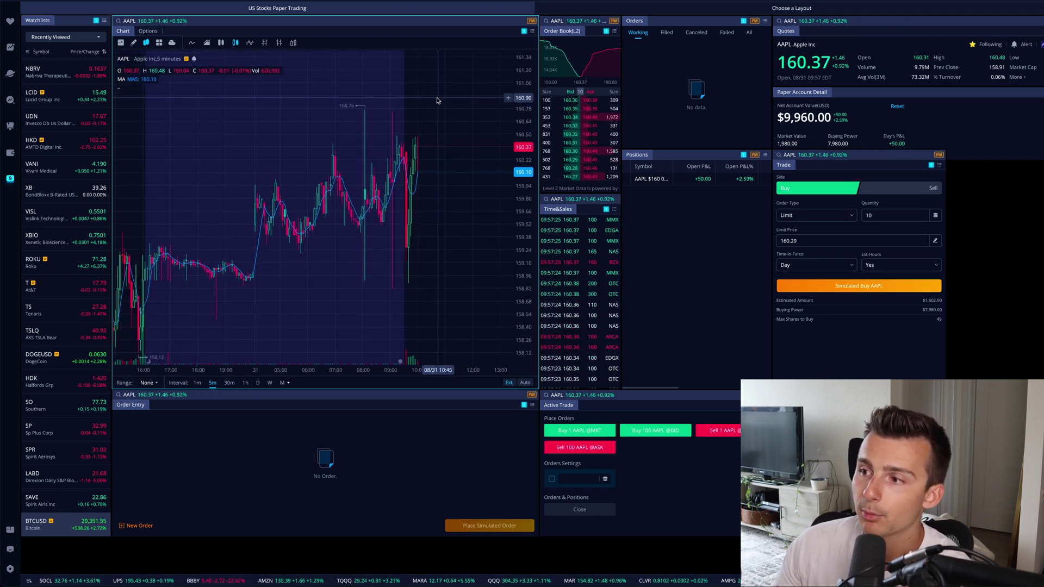
scroll(438, 97, "down", 2)
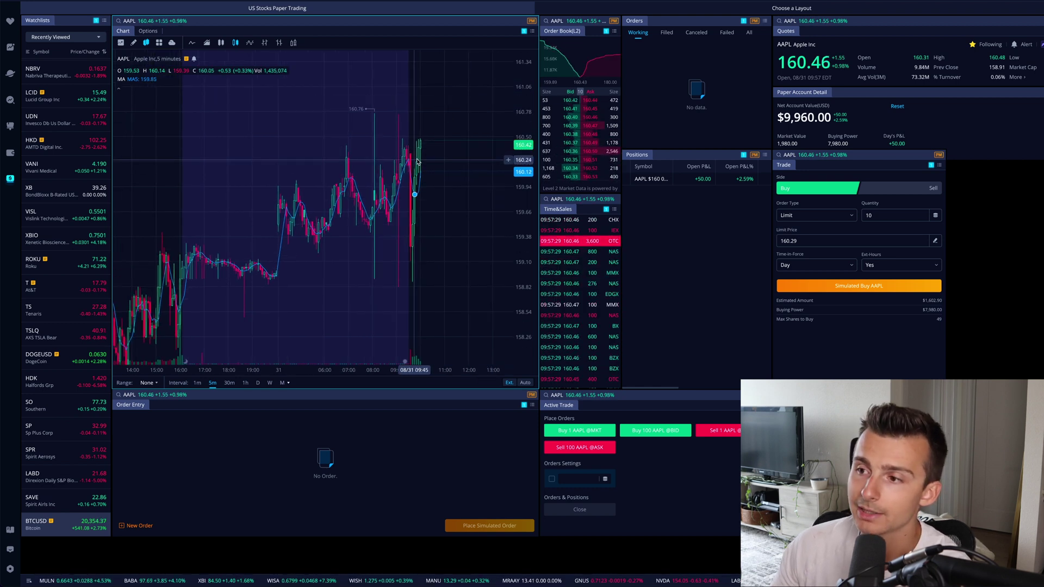
scroll(448, 159, "up", 4)
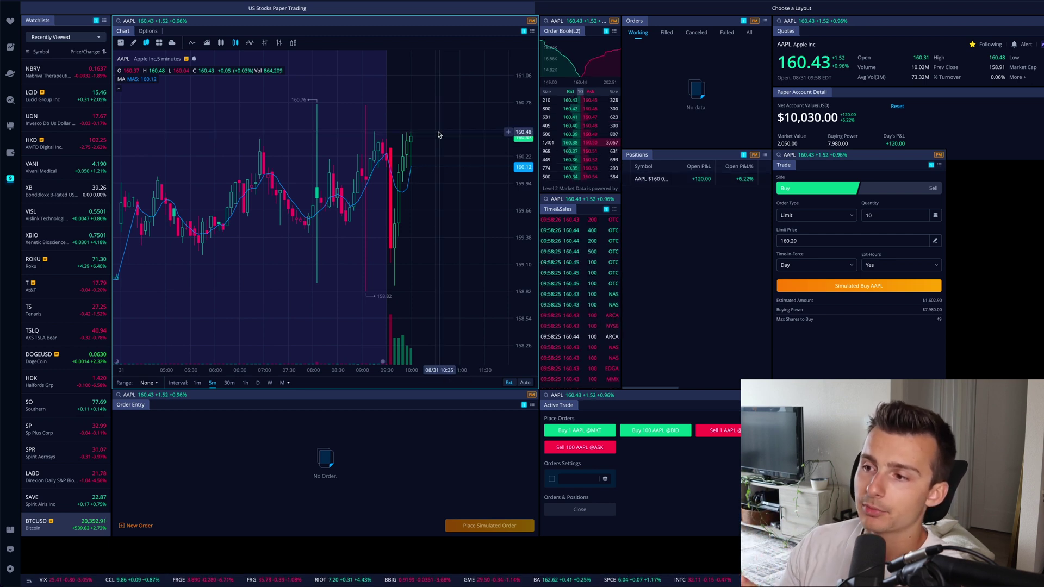
scroll(438, 135, "up", 2)
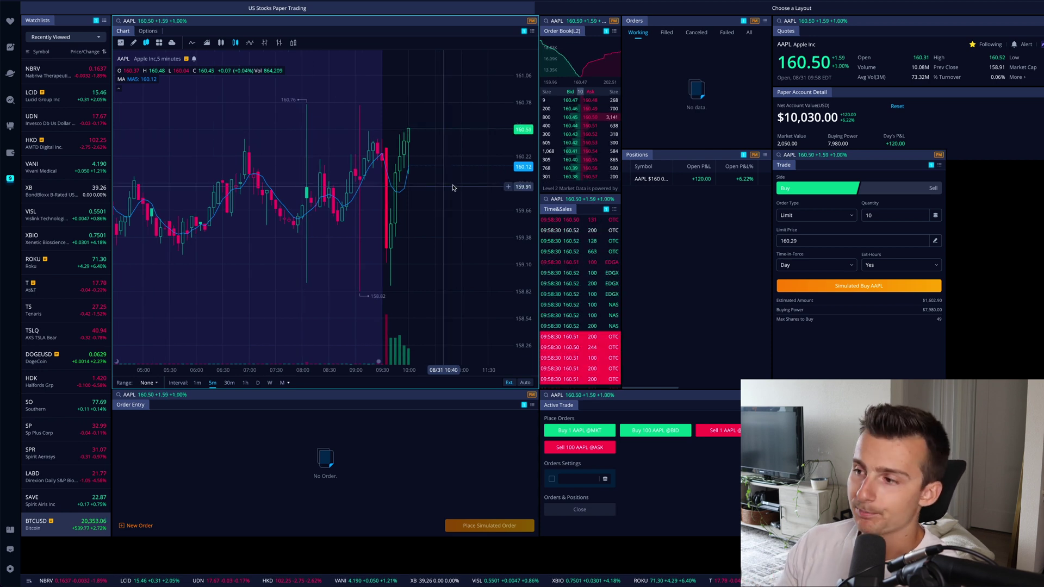
left_click(626, 182)
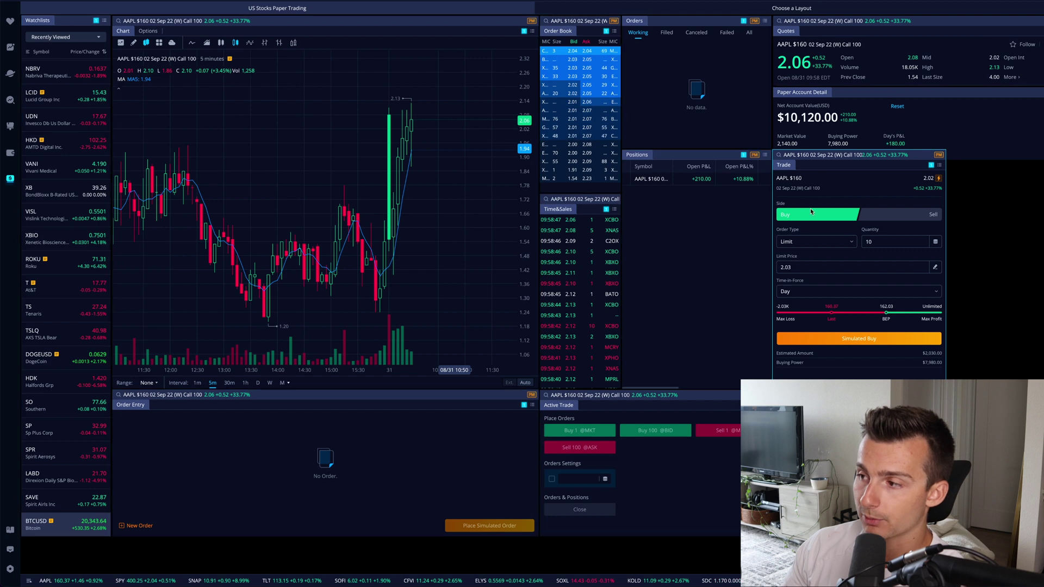
Switch the ticket to sell 10 AAPL $160 calls with a 1.86 limit price
left_click(895, 215)
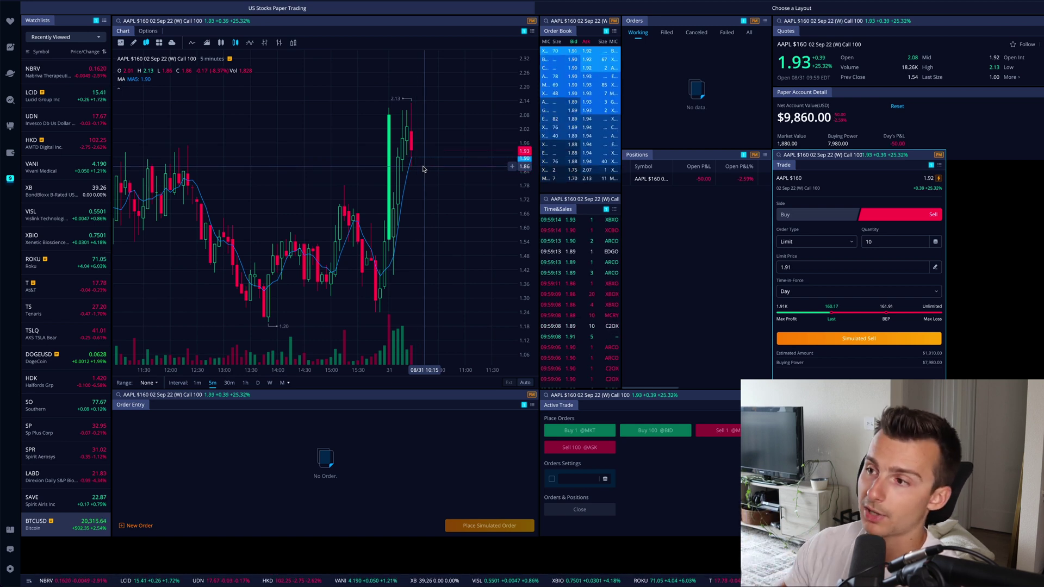
left_click(870, 241)
left_click(809, 266)
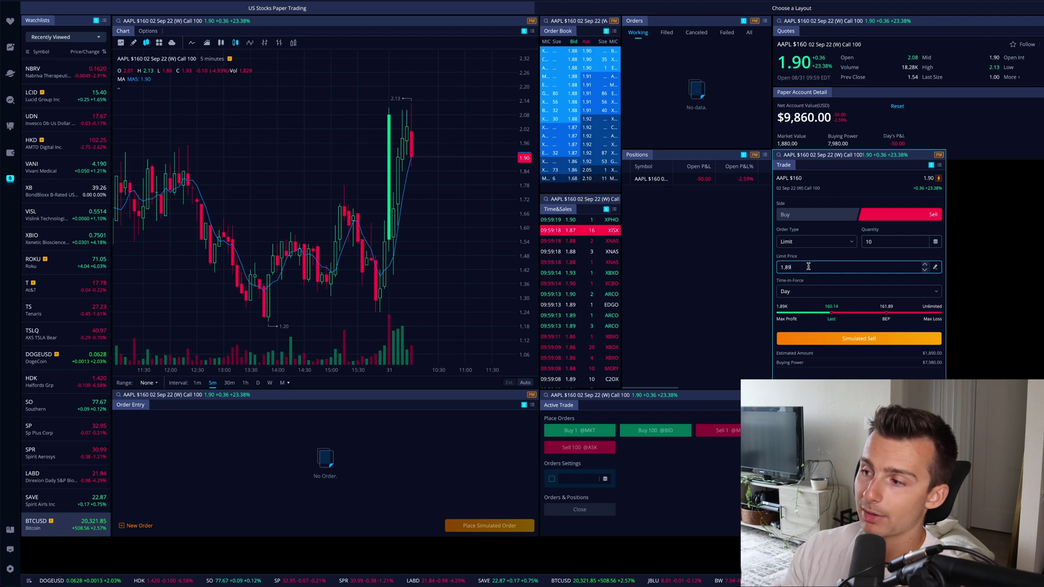
key("BackSpace")
type("5")
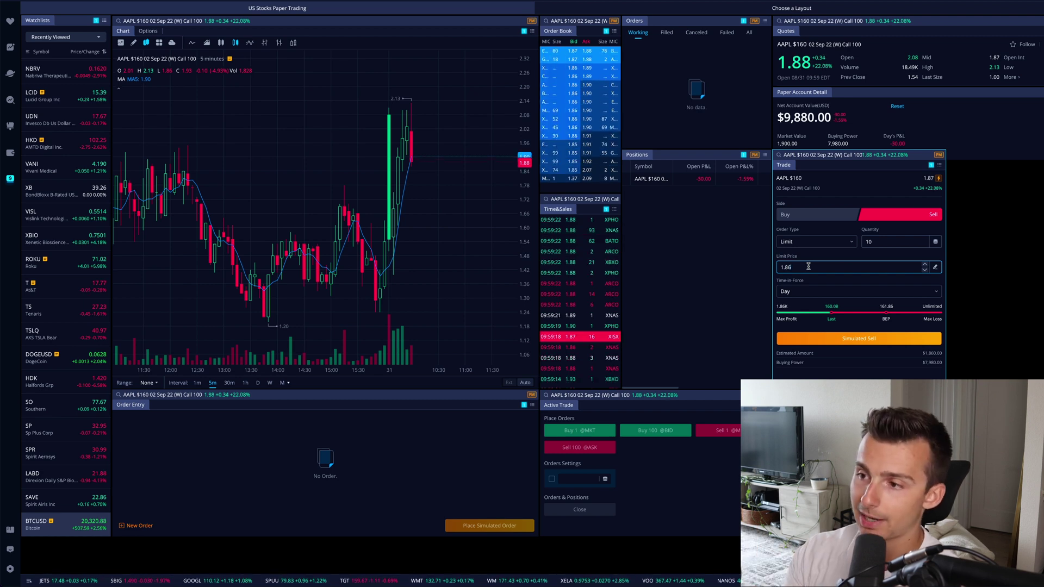
key("BackSpace")
type("6")
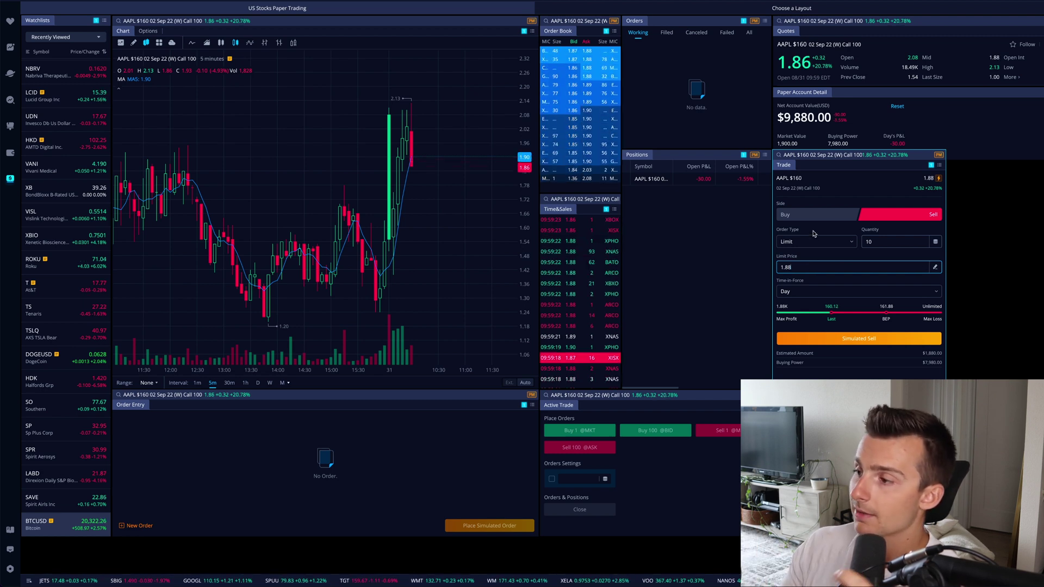
left_click(792, 8)
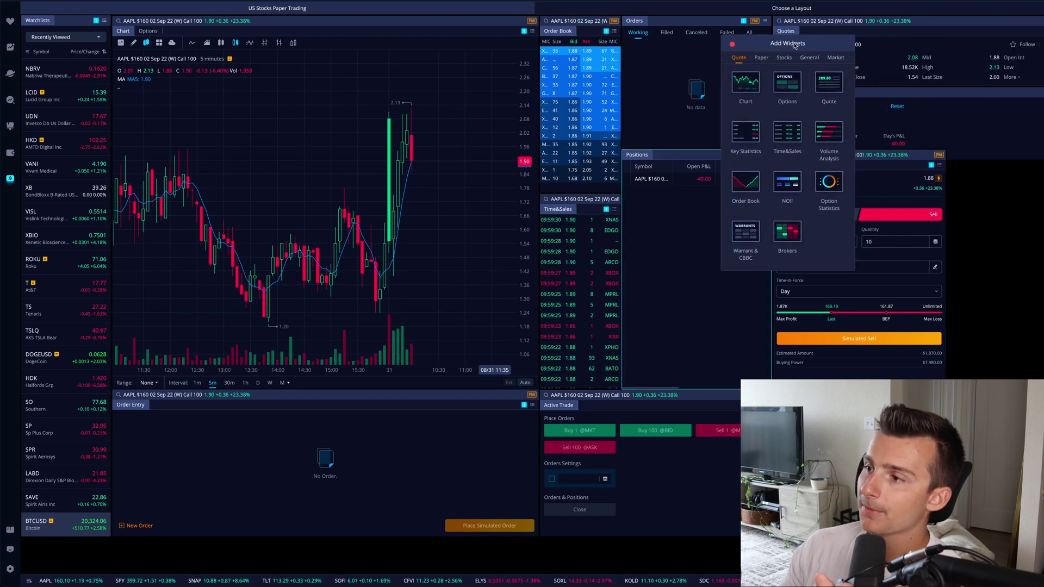
Add a floating Order Entry widget from the paper-trading widgets
left_click_drag(795, 46, 714, 48)
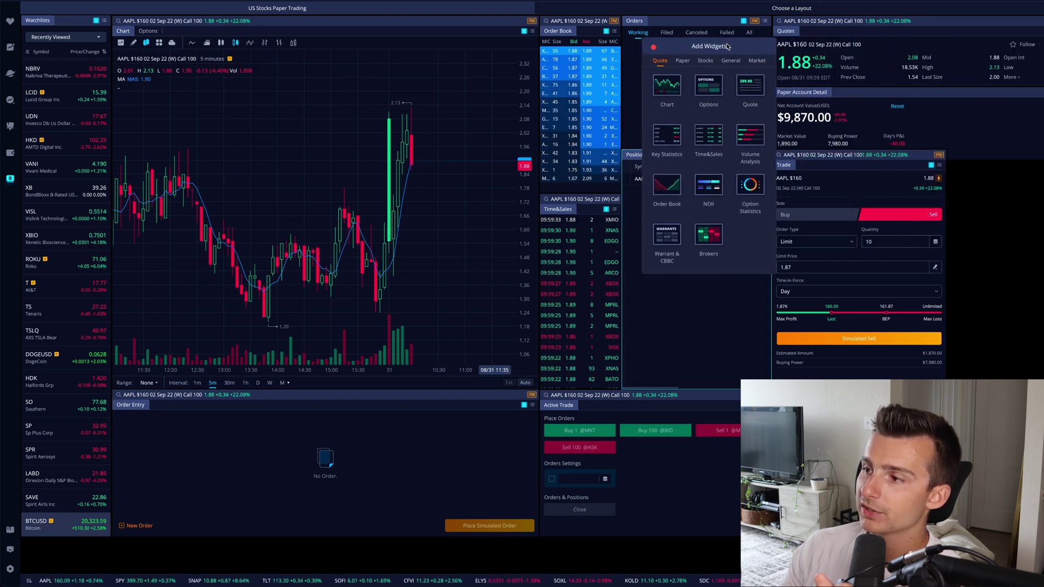
left_click(677, 61)
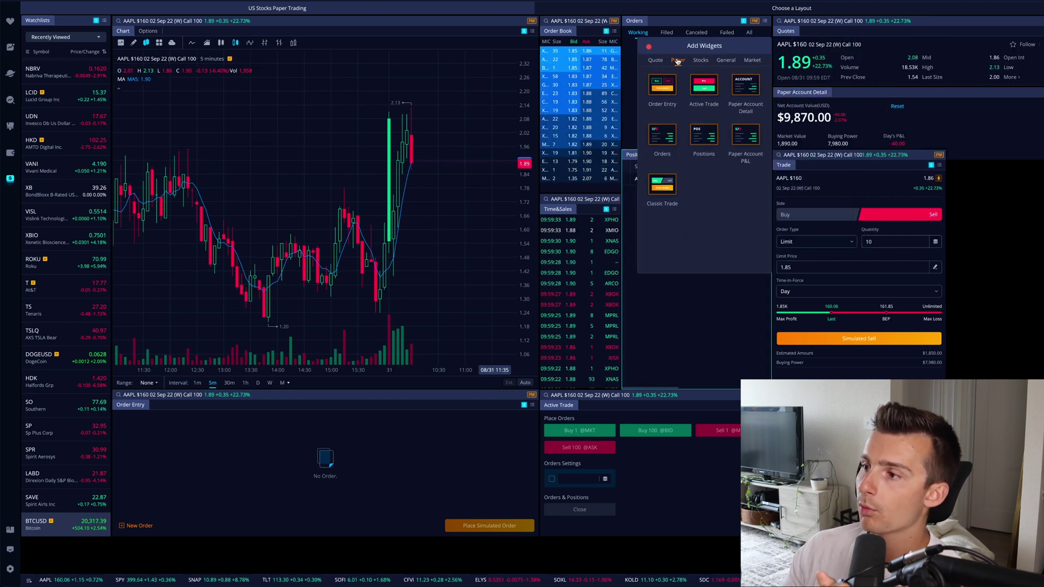
left_click(674, 94)
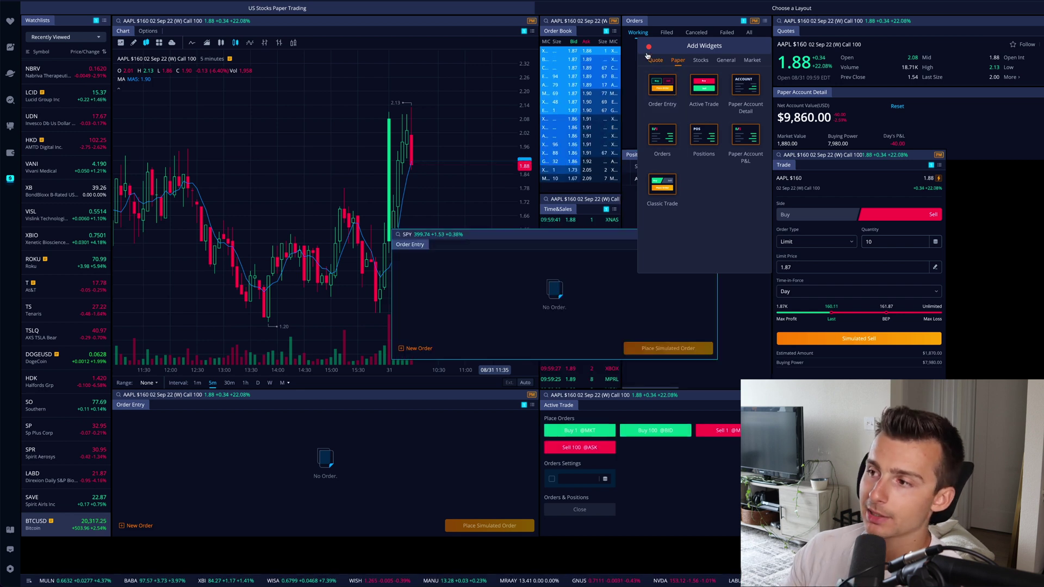
left_click(496, 241)
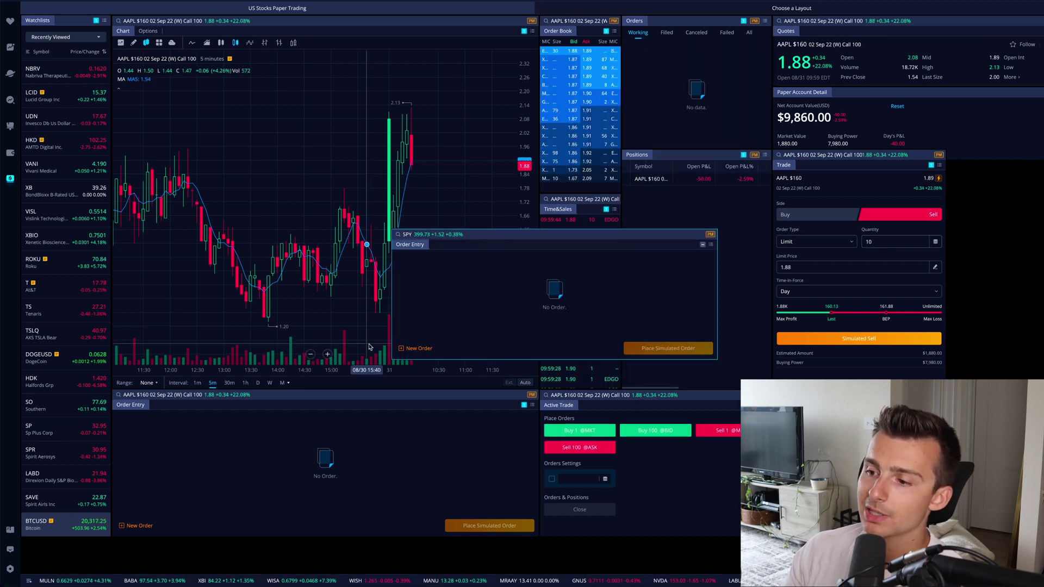
Set the floating order entry's symbol to AAPL and move the panel down and left
left_click(412, 349)
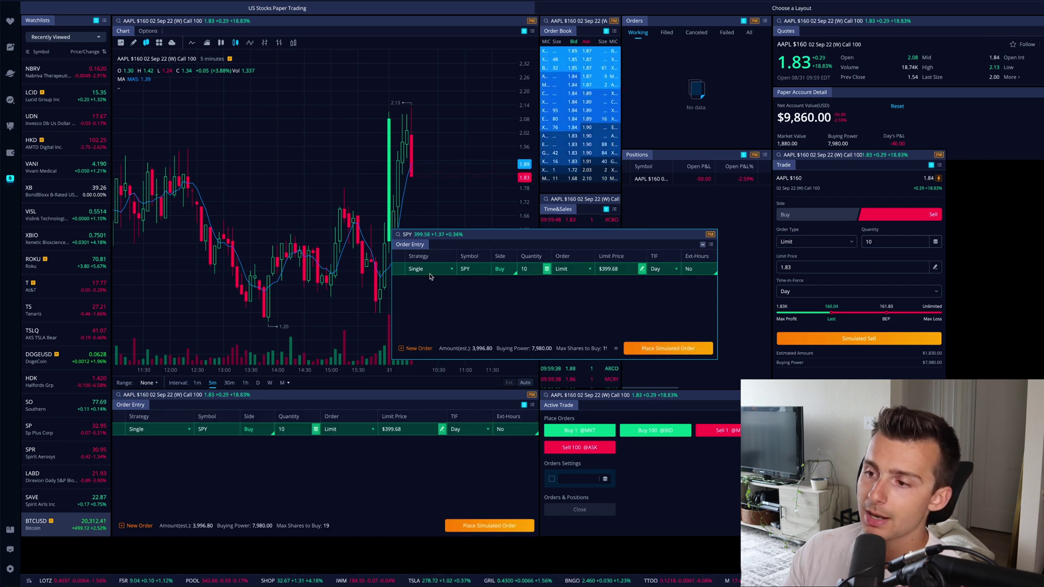
left_click(470, 269)
type("aapl")
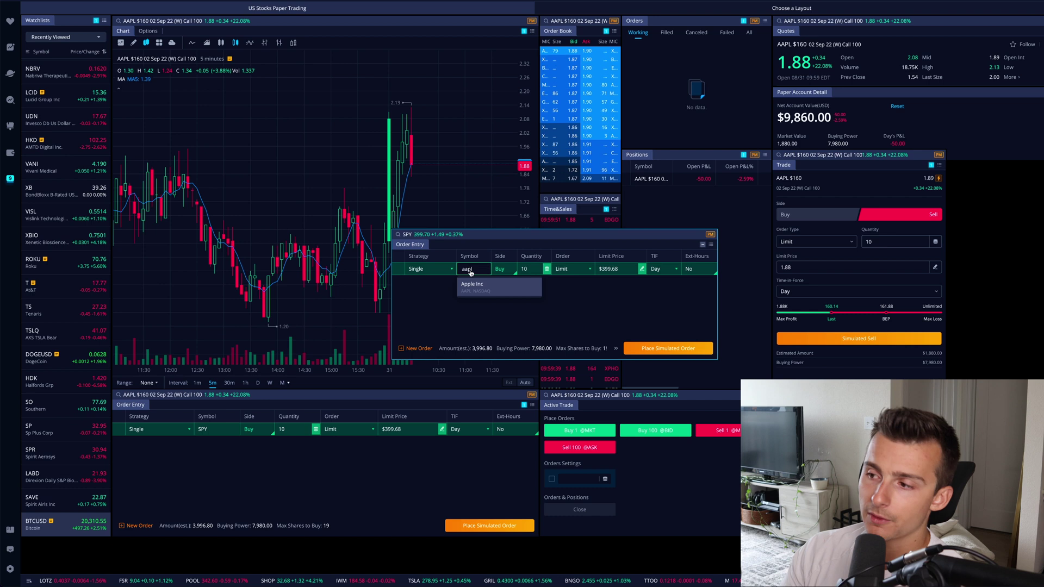
key("Return")
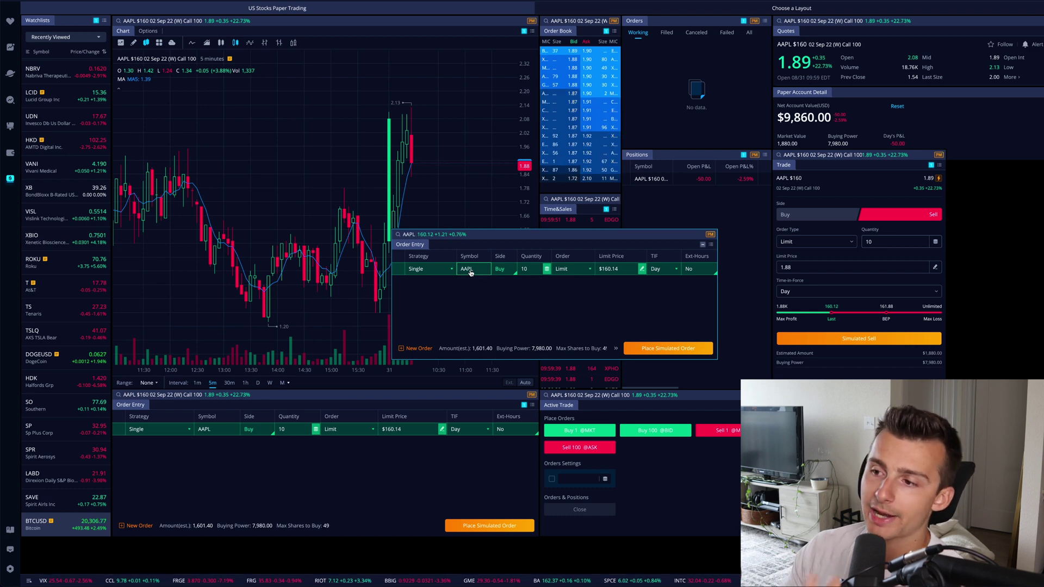
left_click_drag(473, 234, 318, 290)
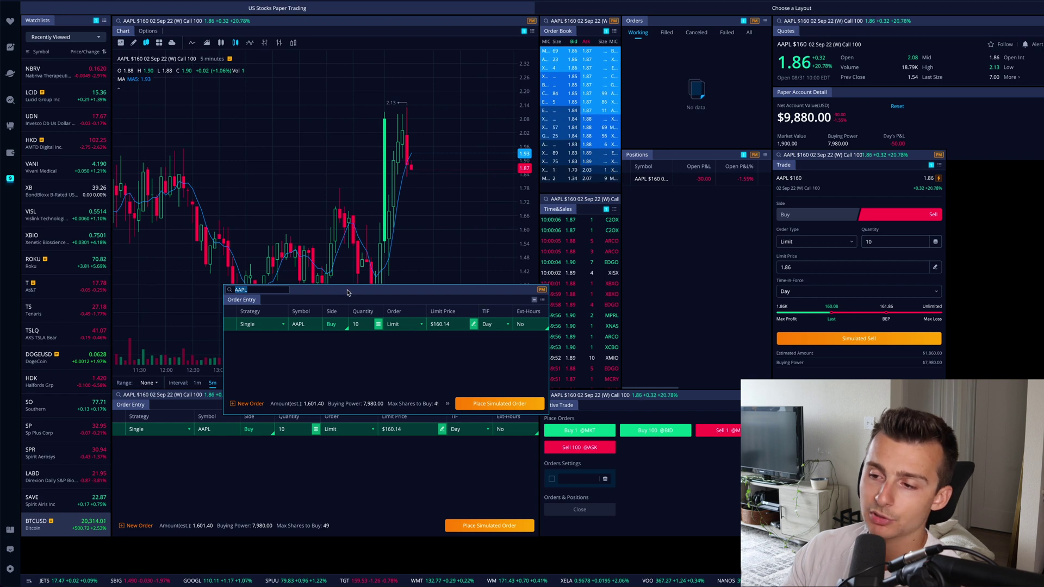
Remove the floating Order Entry panel from the layout
left_click(534, 300)
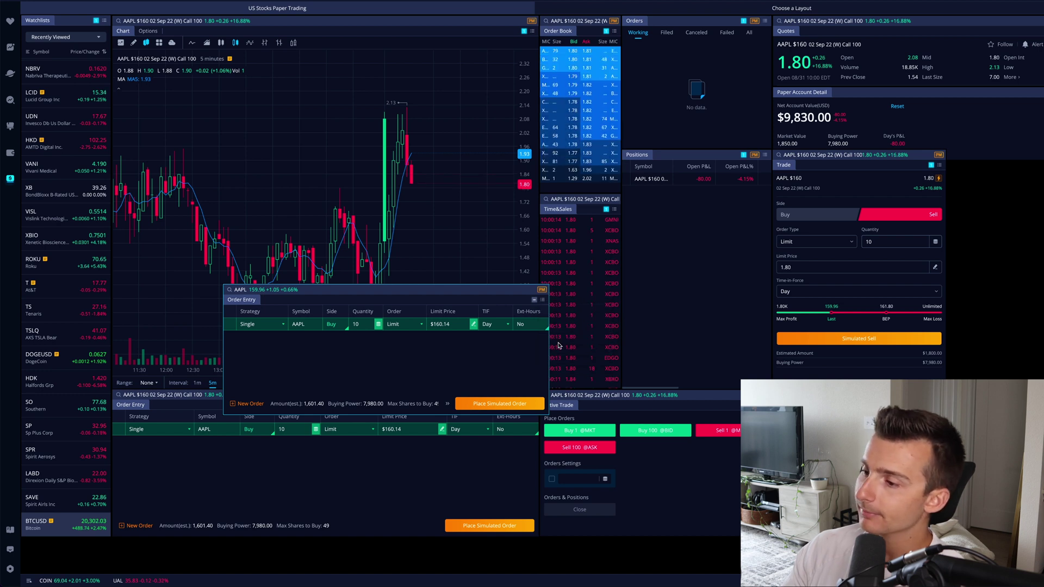
left_click(558, 346)
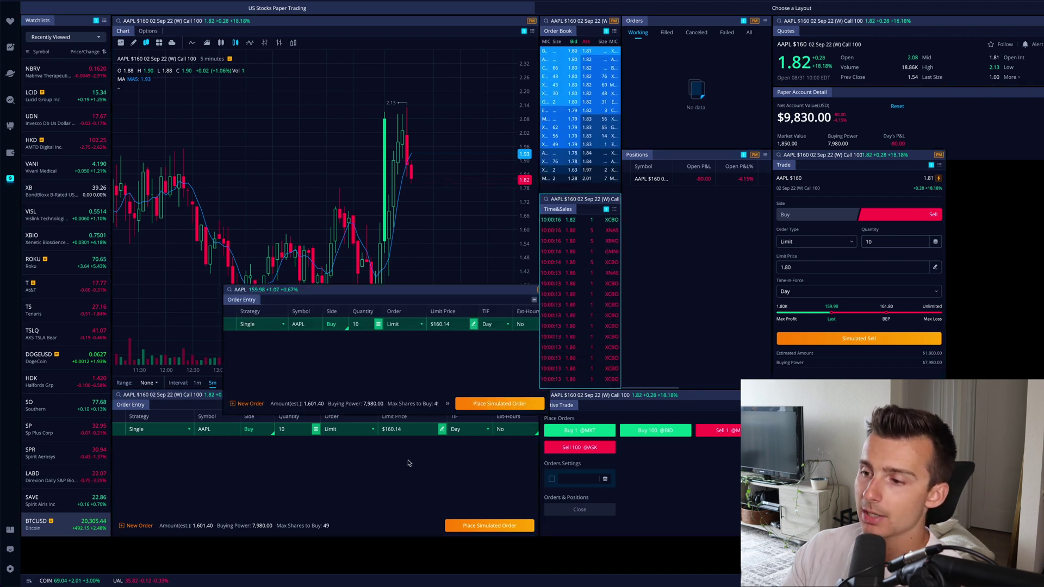
left_click(542, 300)
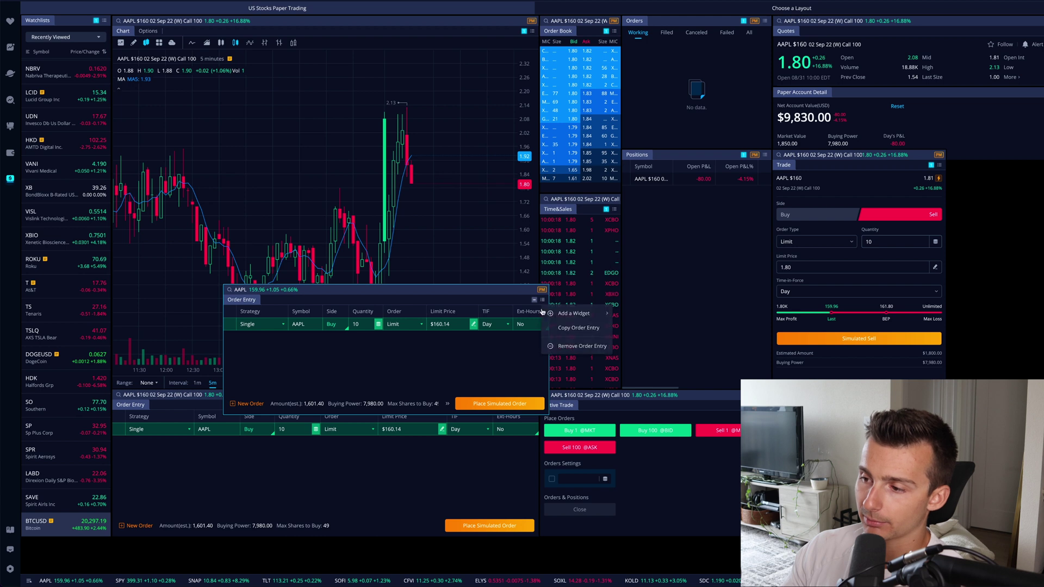
left_click(551, 346)
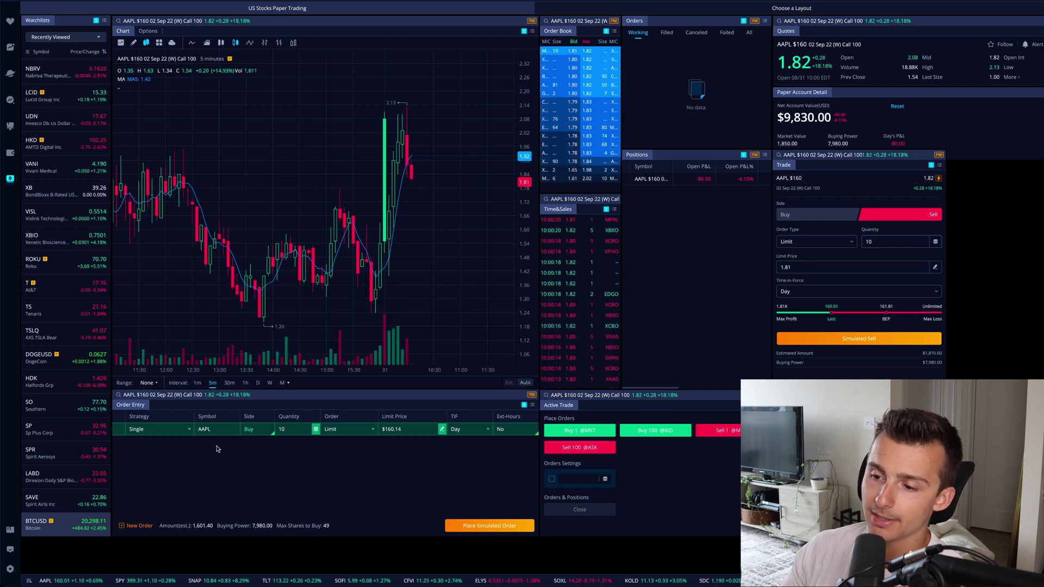
left_click(183, 444)
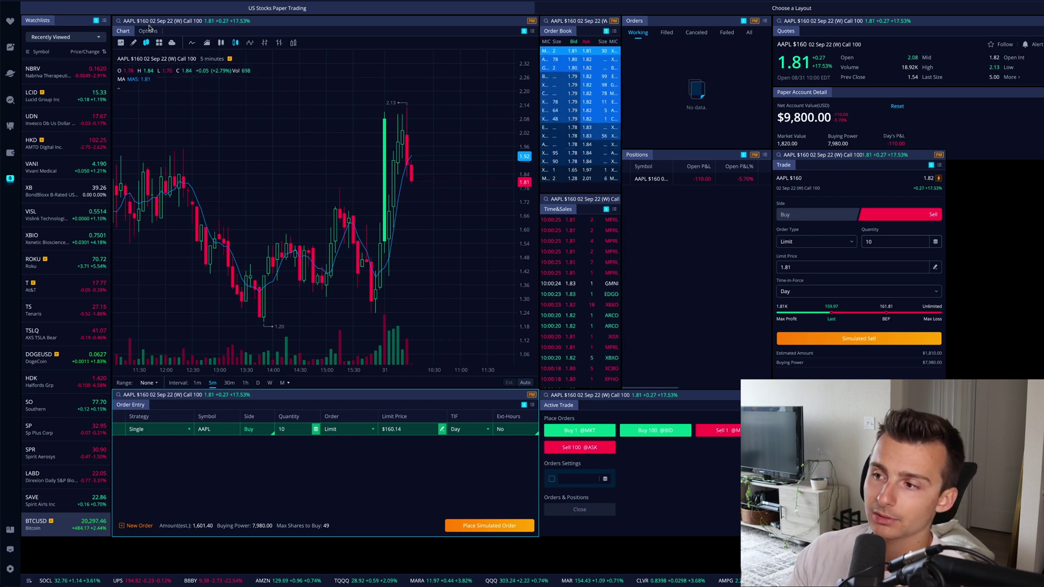
left_click(626, 180)
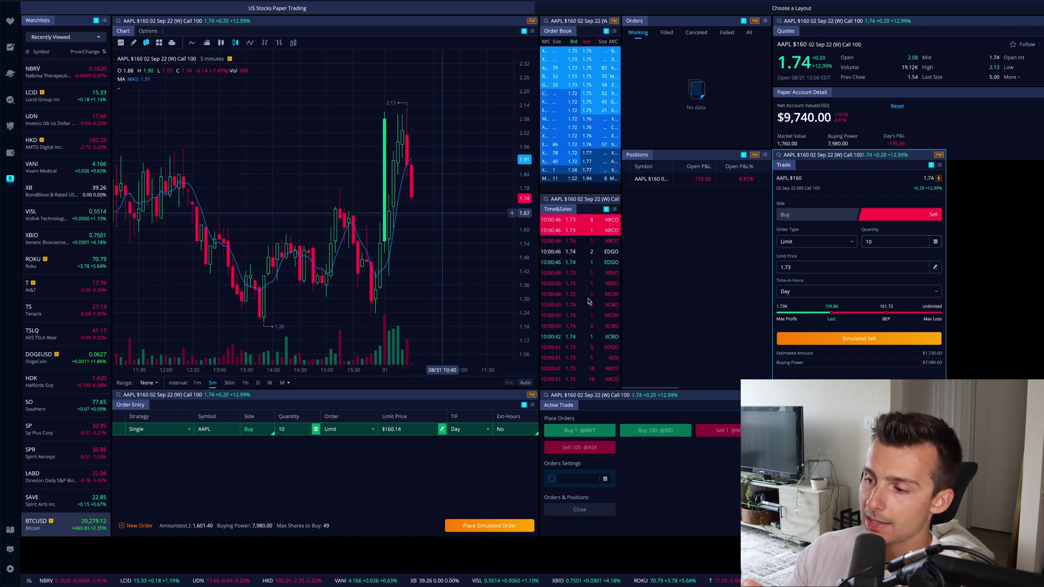
left_click(718, 398)
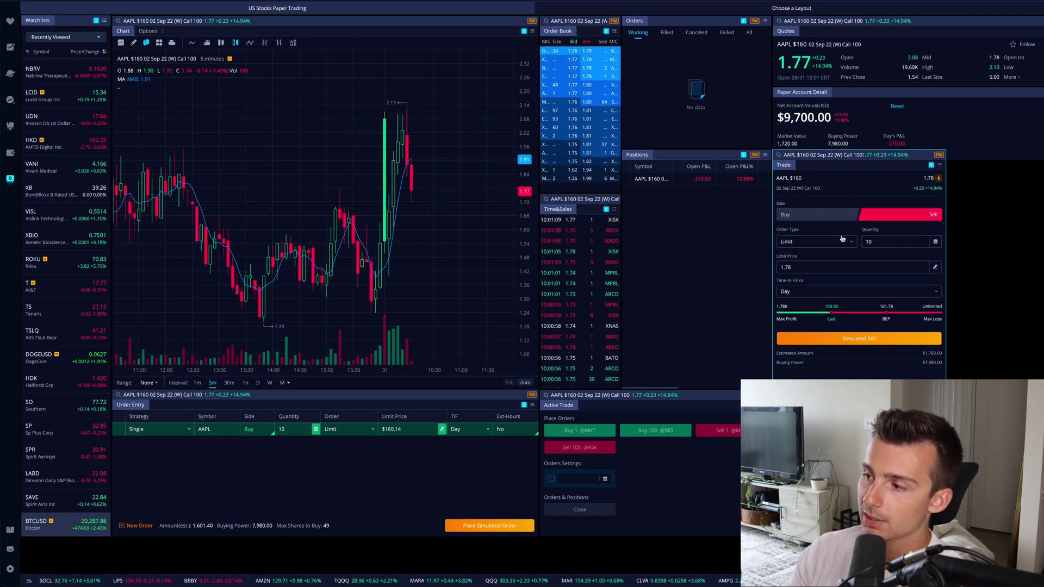
left_click(811, 243)
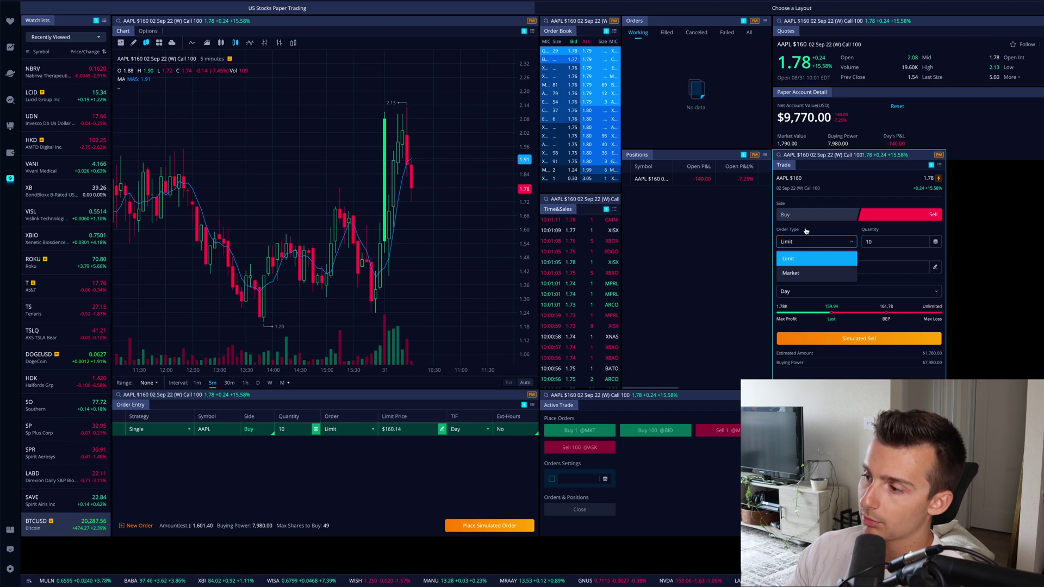
left_click(809, 294)
left_click(809, 293)
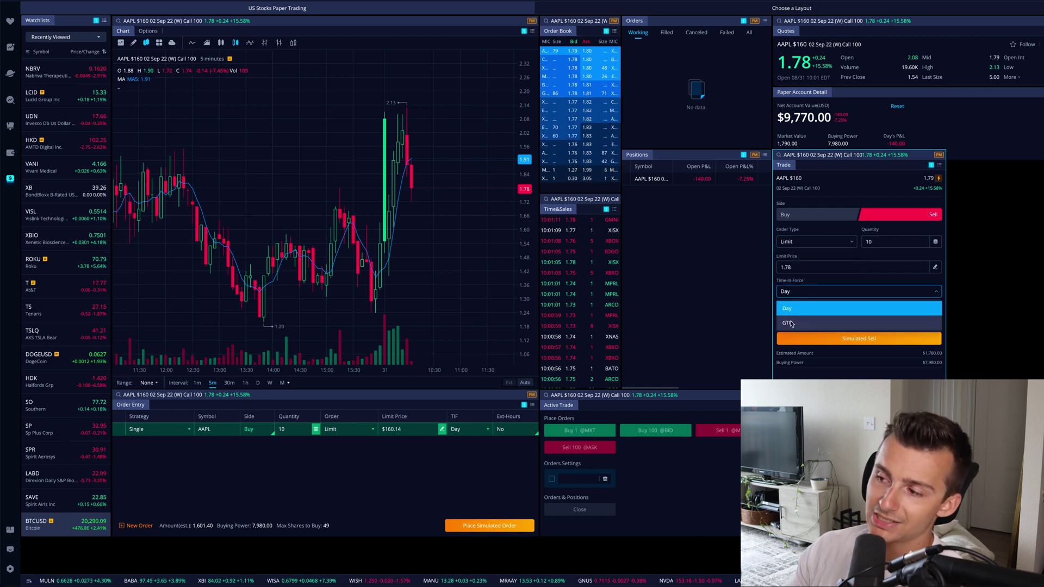
left_click(798, 309)
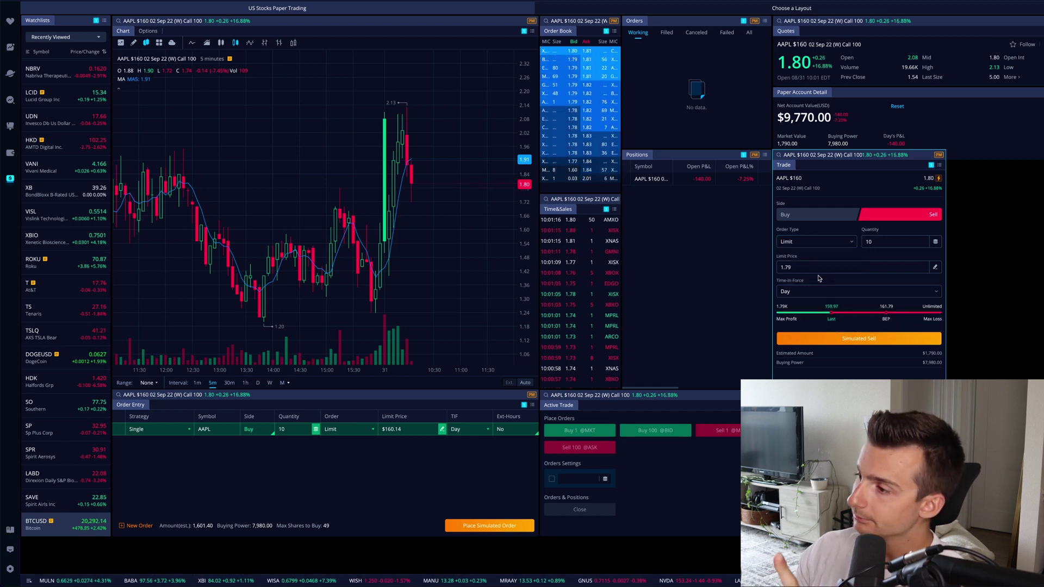
left_click(820, 245)
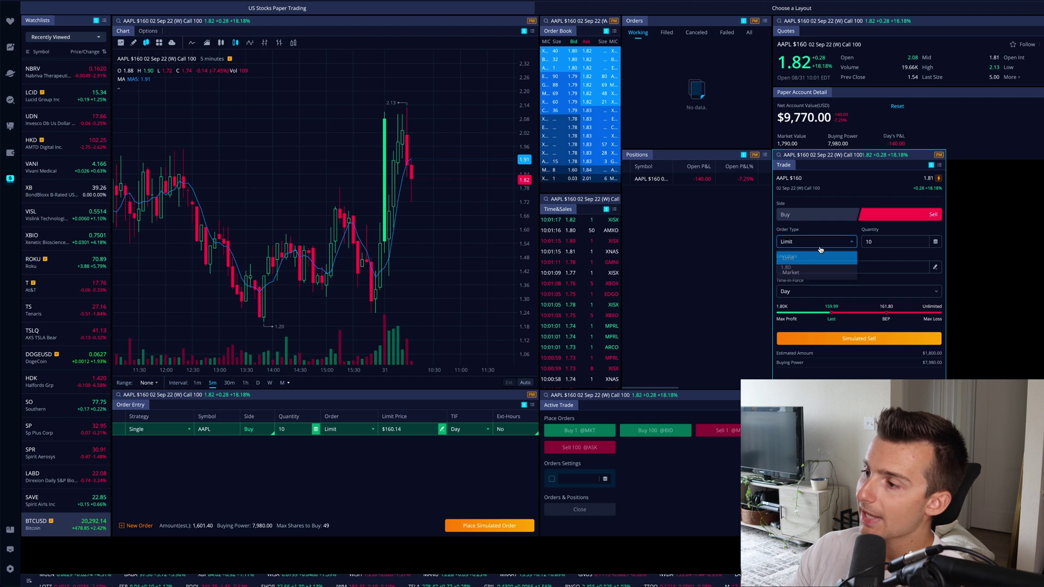
left_click(816, 215)
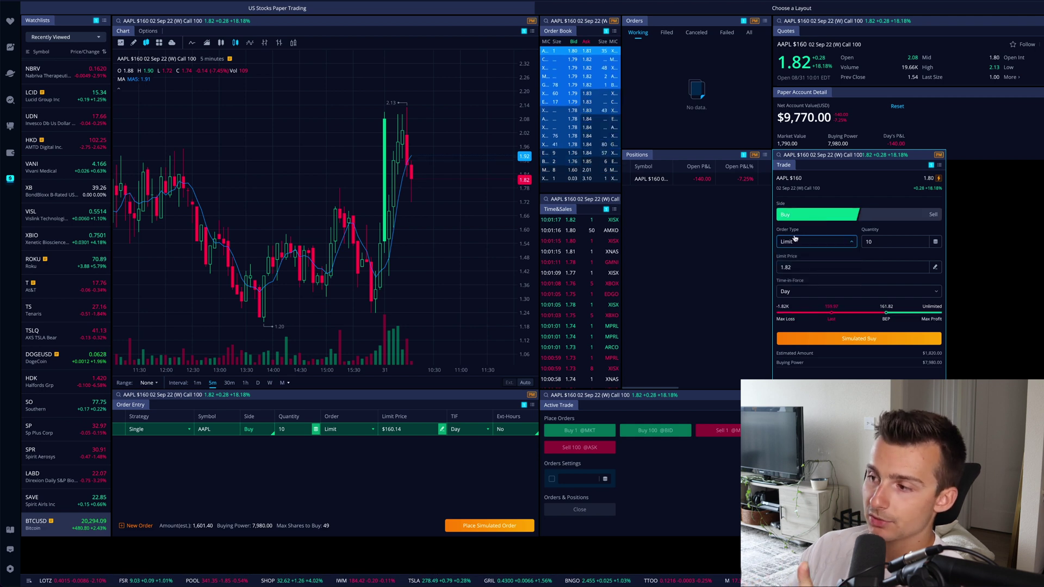
left_click(868, 217)
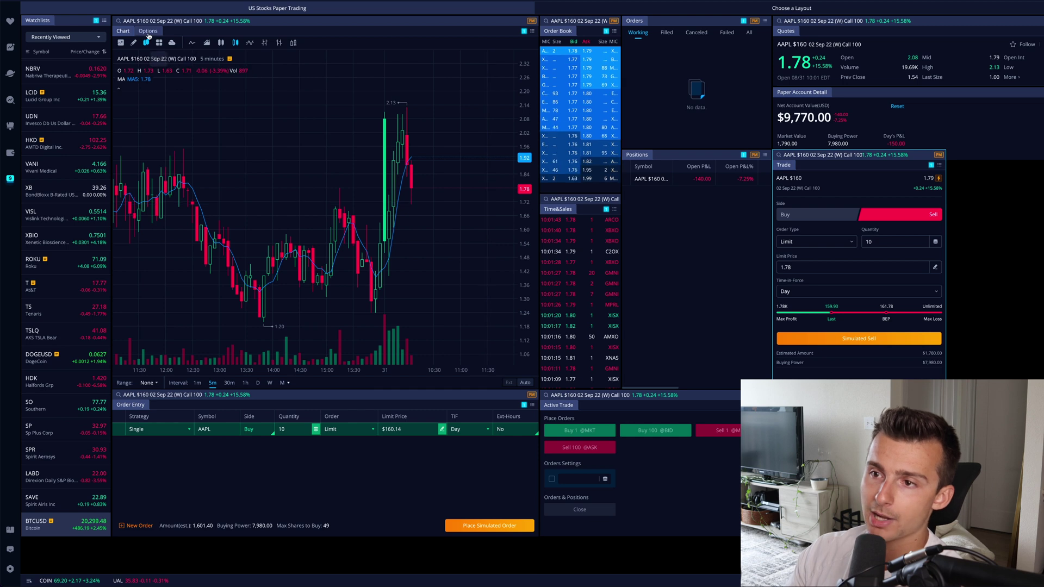
left_click(137, 21)
type("AAPL")
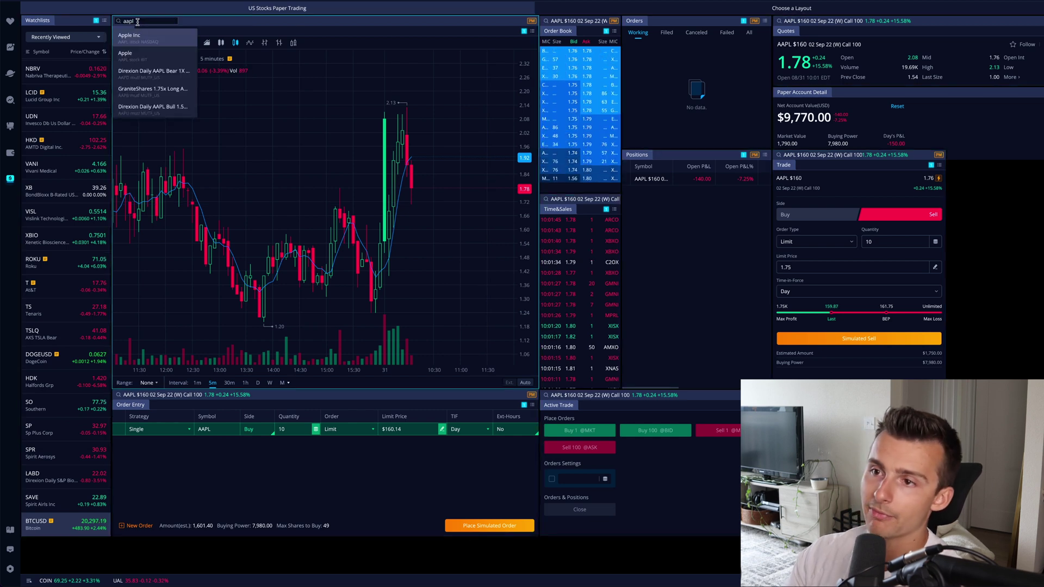
key("Return")
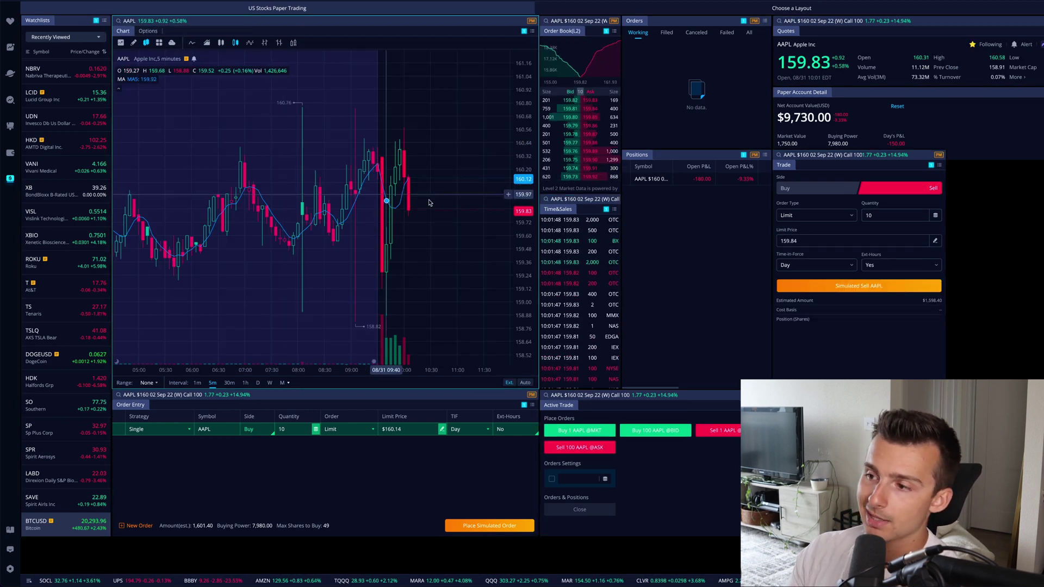
scroll(417, 206, "down", 5)
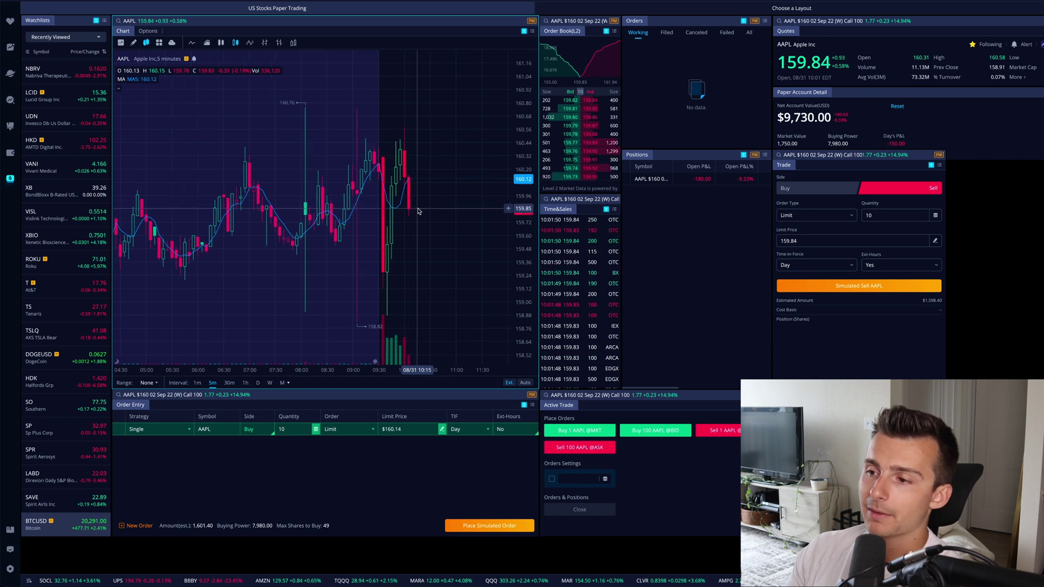
scroll(420, 212, "down", 1)
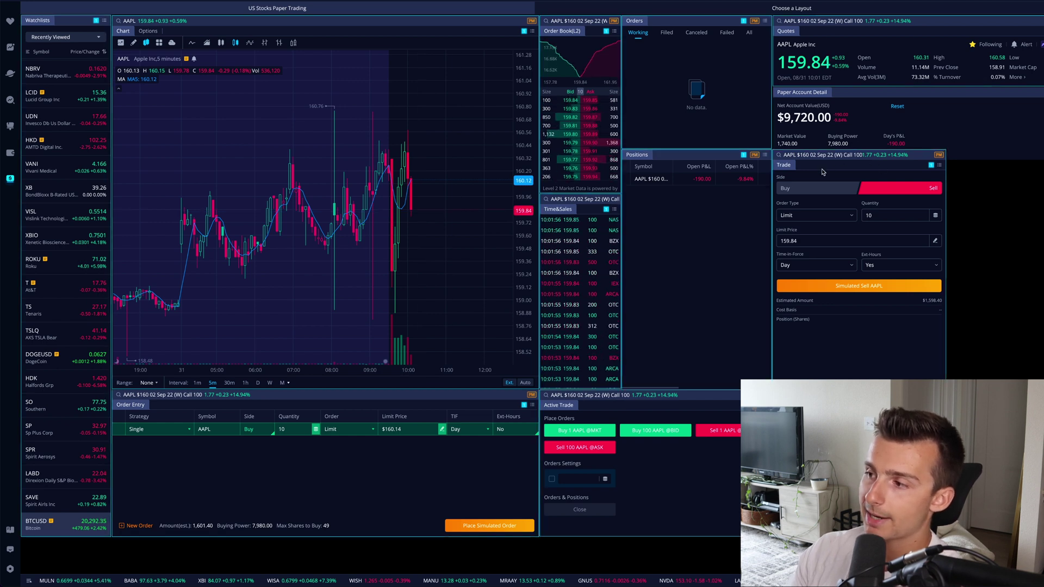
left_click(626, 181)
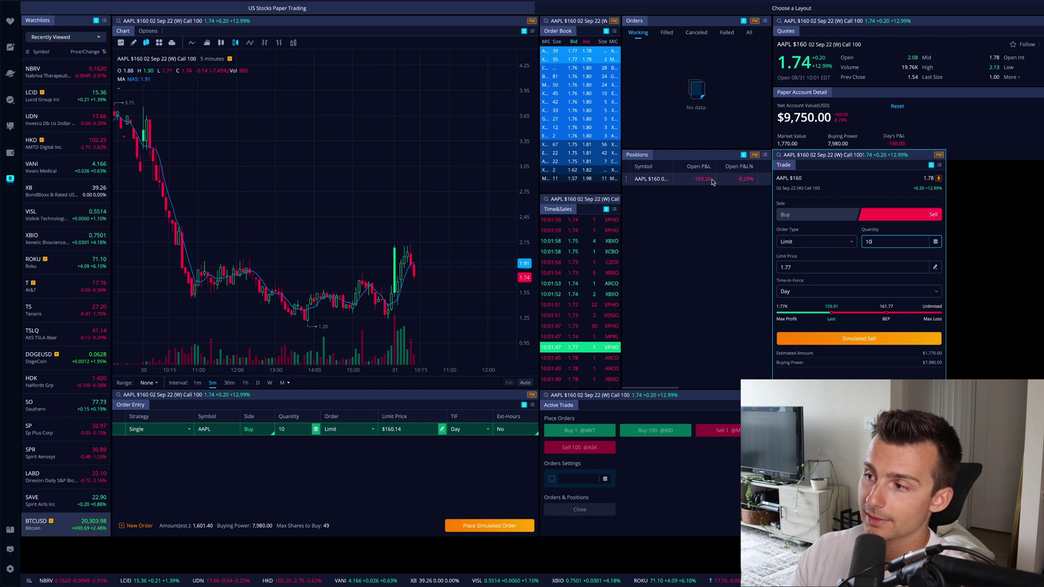
scroll(669, 179, "right", 3)
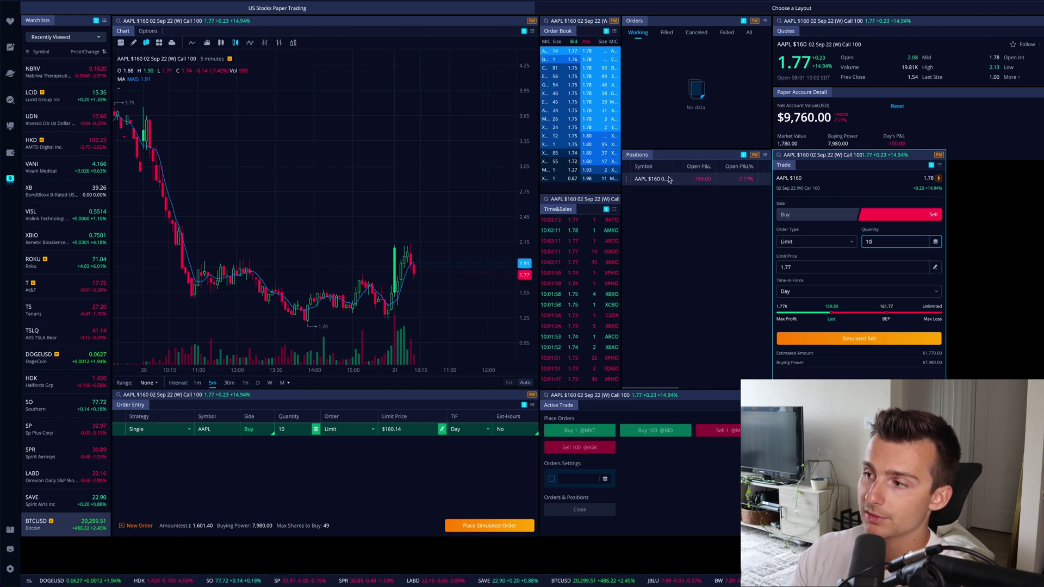
scroll(685, 180, "left", 2)
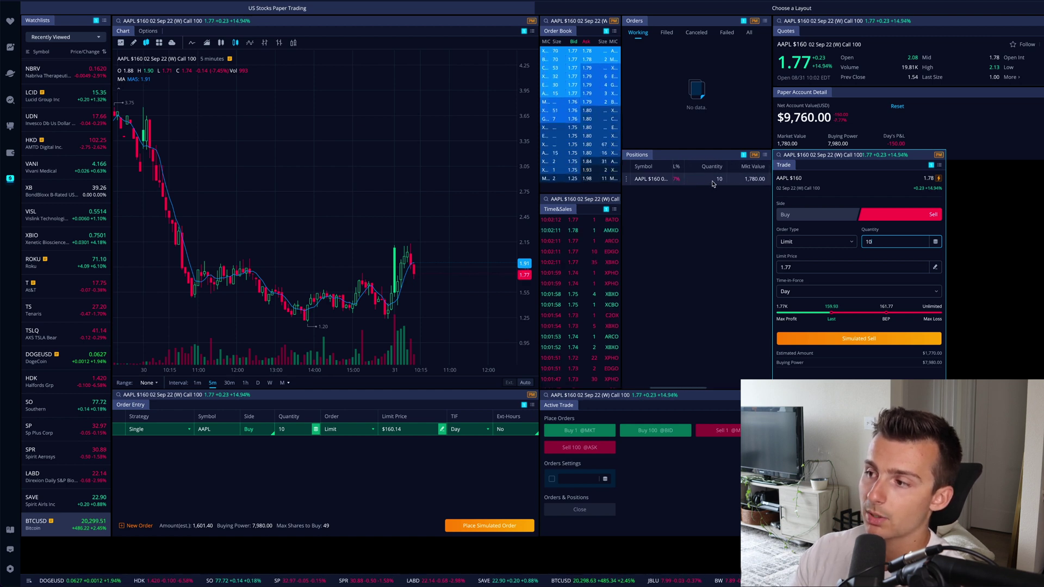
scroll(707, 180, "right", 2)
scroll(708, 183, "right", 3)
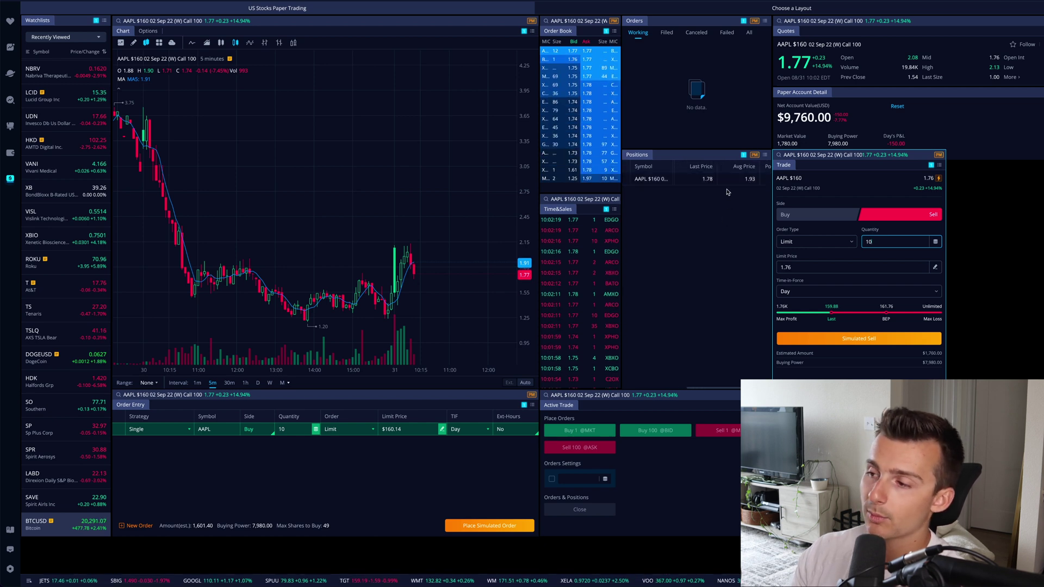
scroll(732, 179, "right", 3)
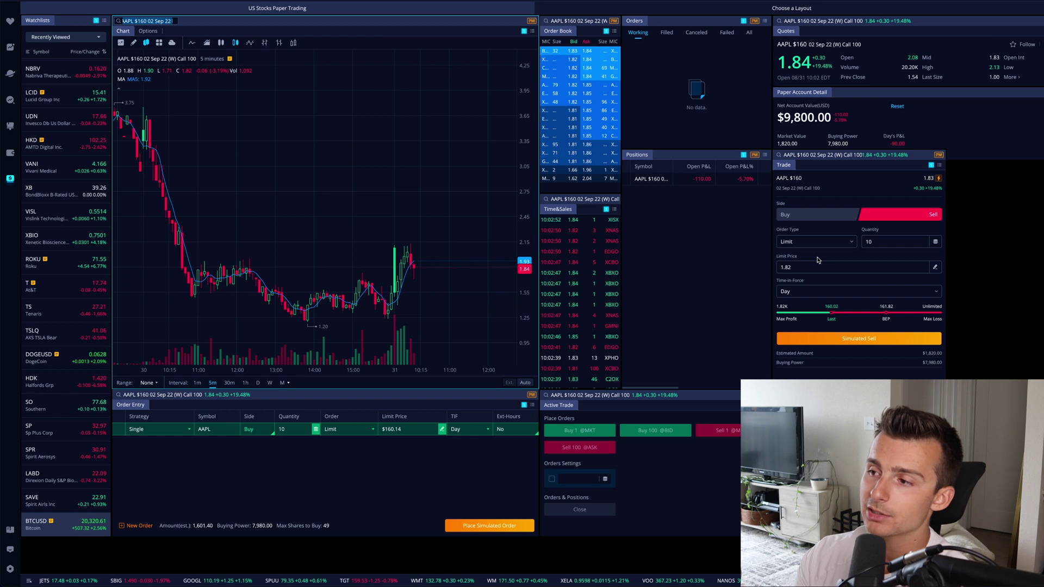
left_click(647, 39)
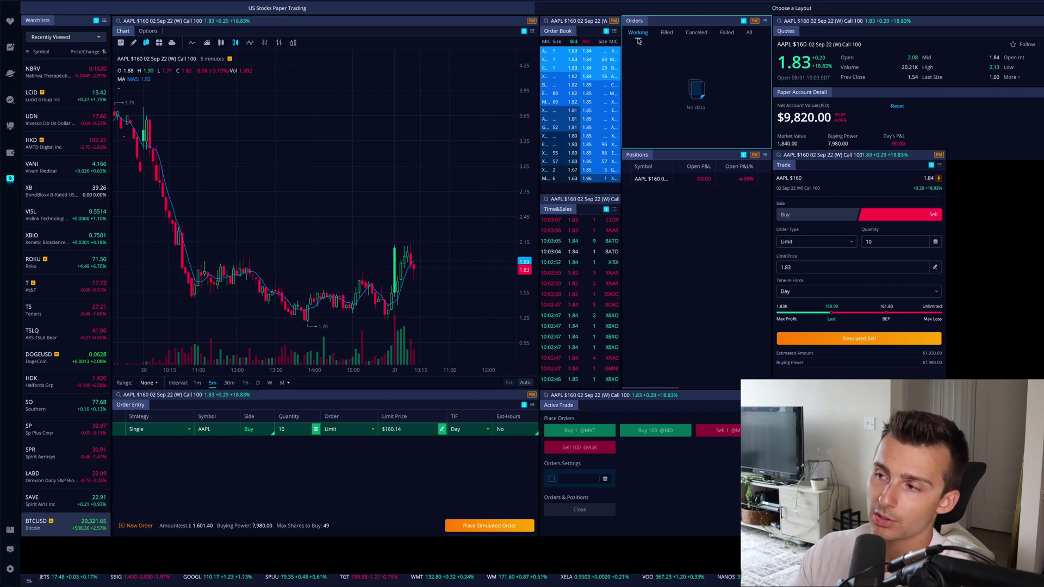
Retype the digits of the sell order's limit price by hand
left_click(815, 267)
key("BackSpace")
type("1")
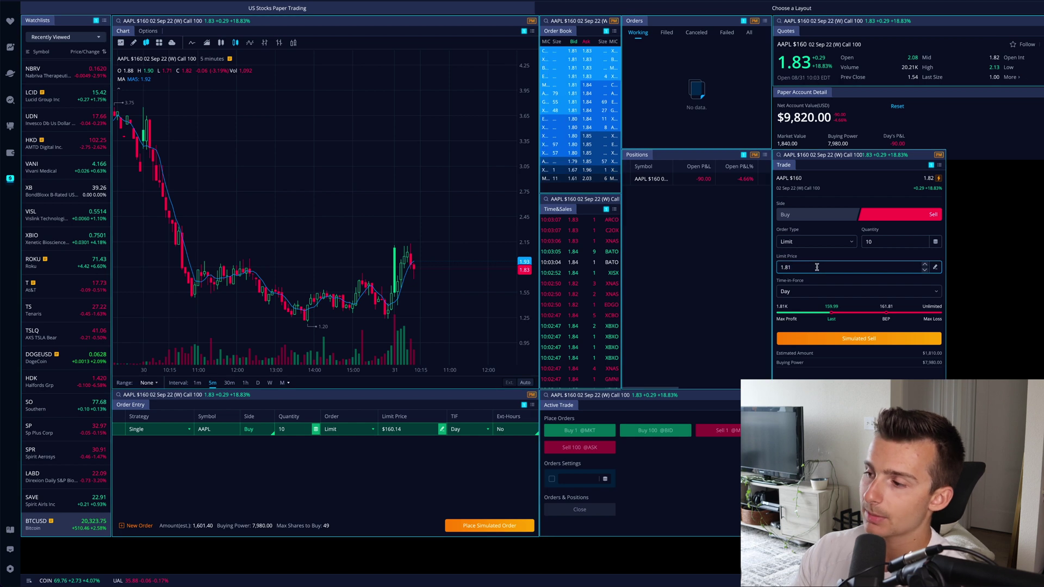
key("BackSpace")
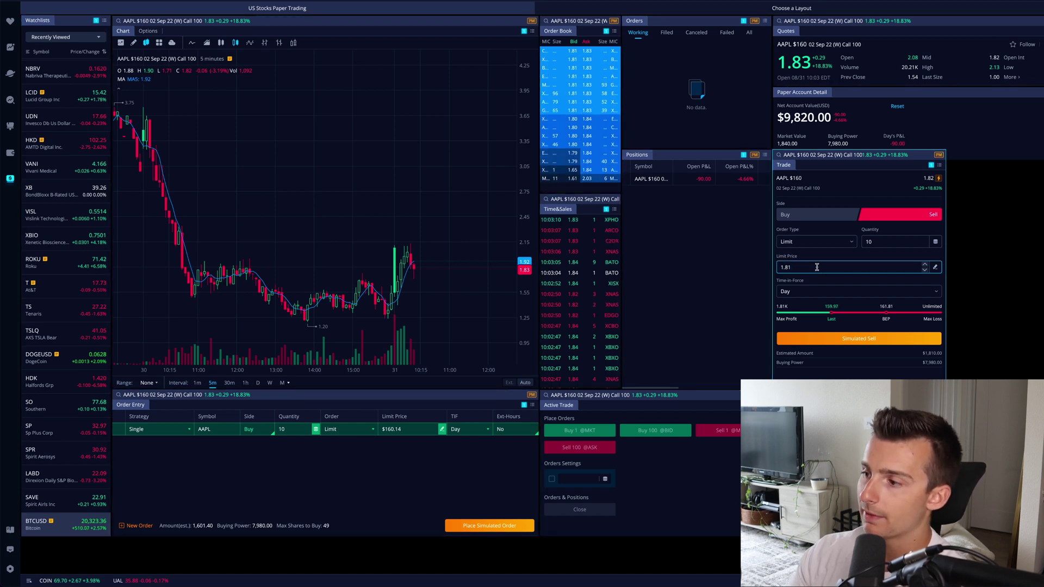
key("BackSpace")
type("79")
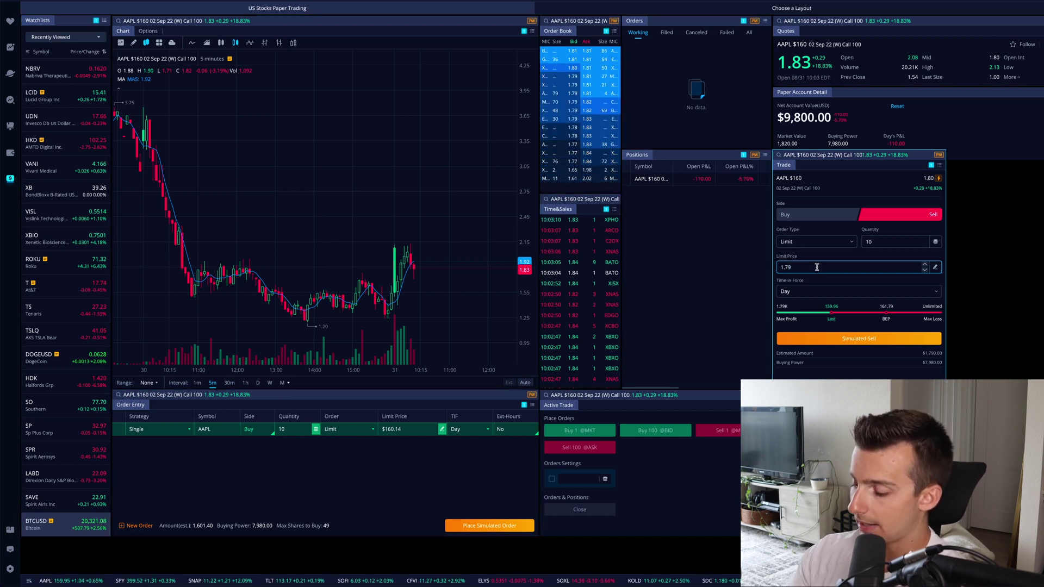
key("BackSpace")
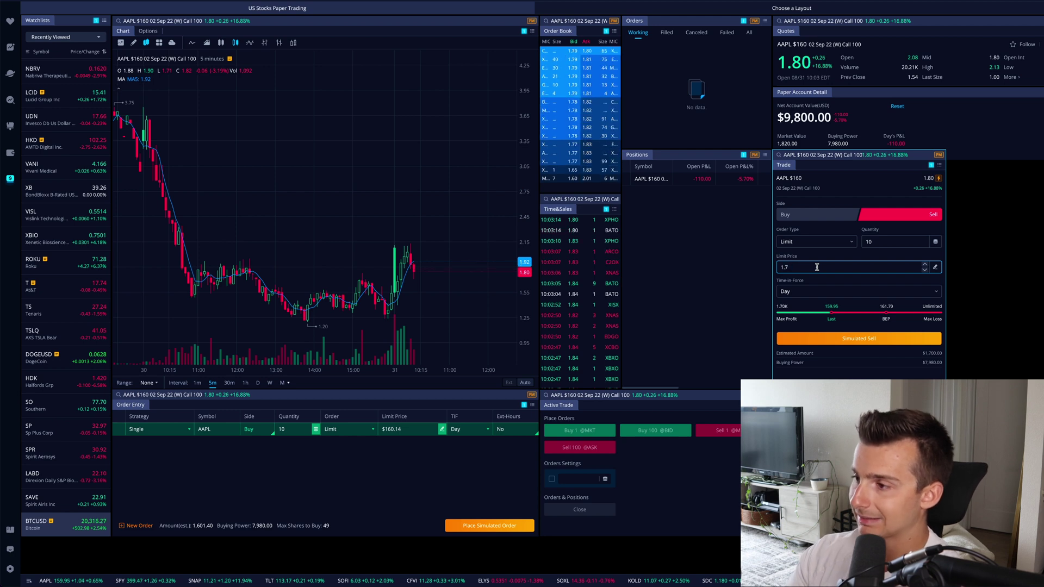
Nudge the limit price up two cents and back to 1.80, then show the price-source choices
left_click(924, 264)
left_click(925, 265)
left_click(924, 265)
left_click(924, 264)
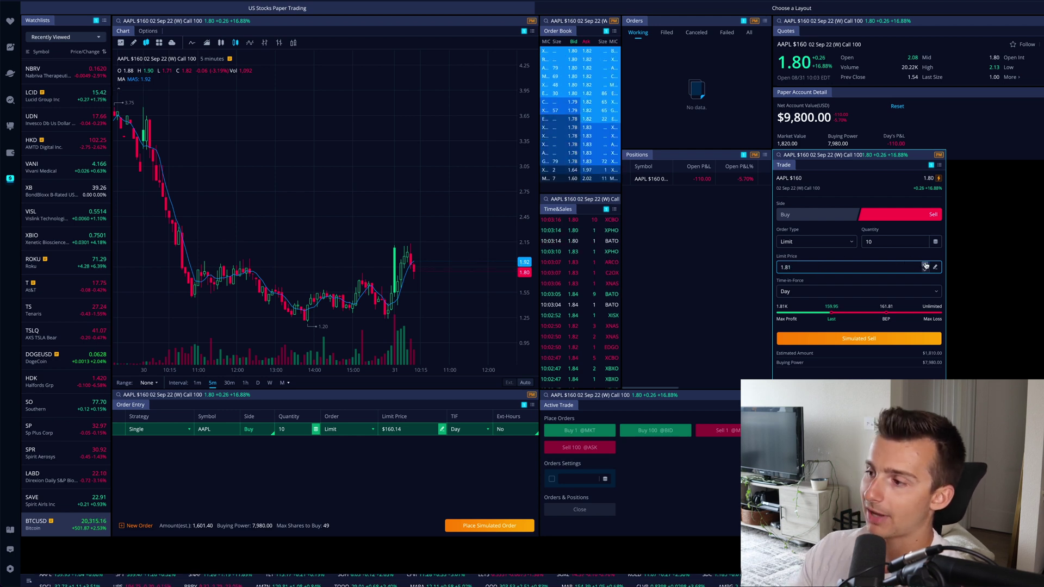
left_click(925, 269)
left_click(925, 269)
left_click(924, 269)
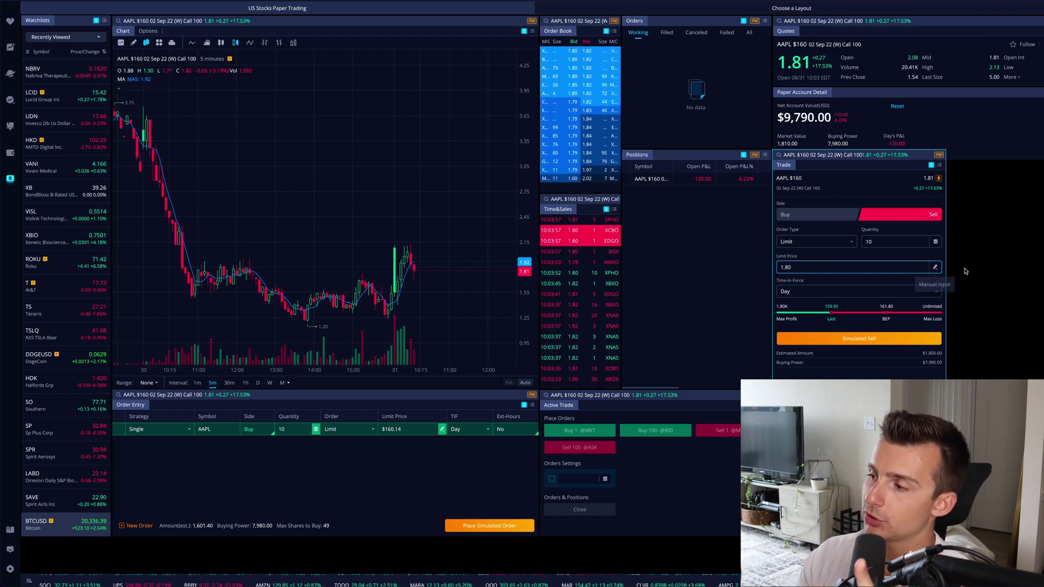
left_click(934, 268)
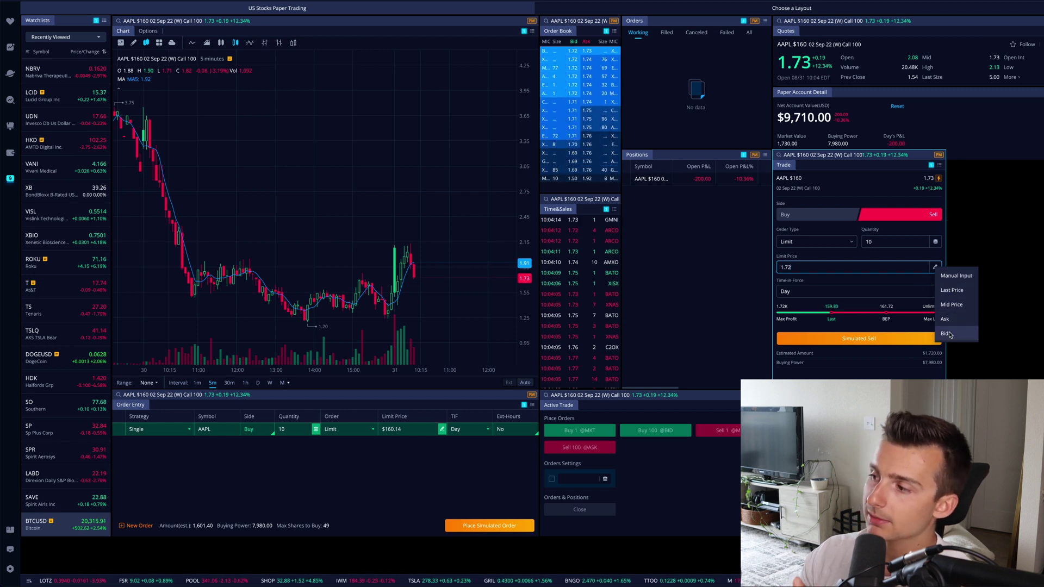
Switch the limit price source to Mid Price and submit the simulated sell of 10 AAPL calls
left_click(960, 277)
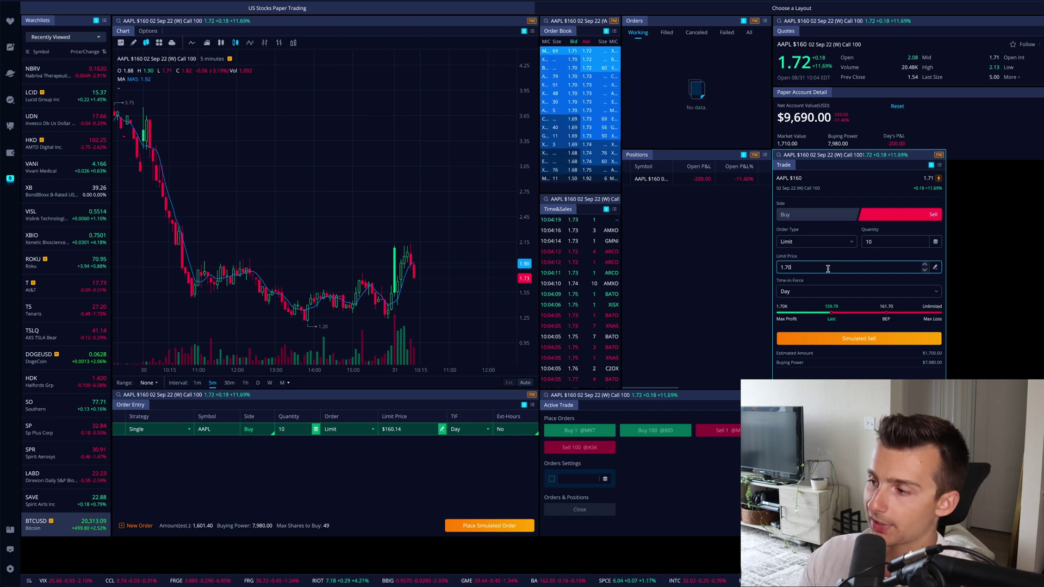
left_click(935, 267)
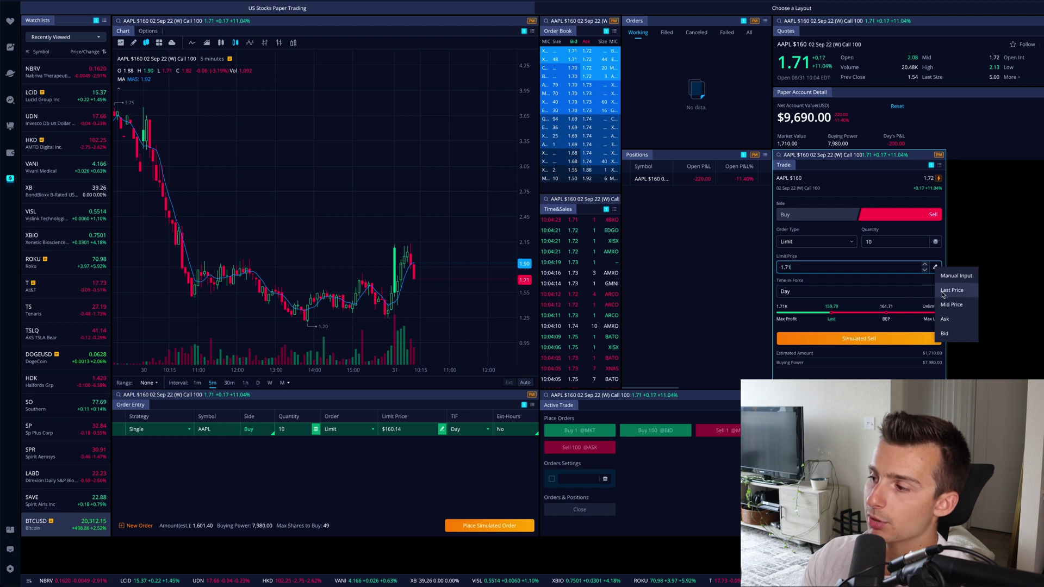
left_click(943, 293)
left_click(935, 267)
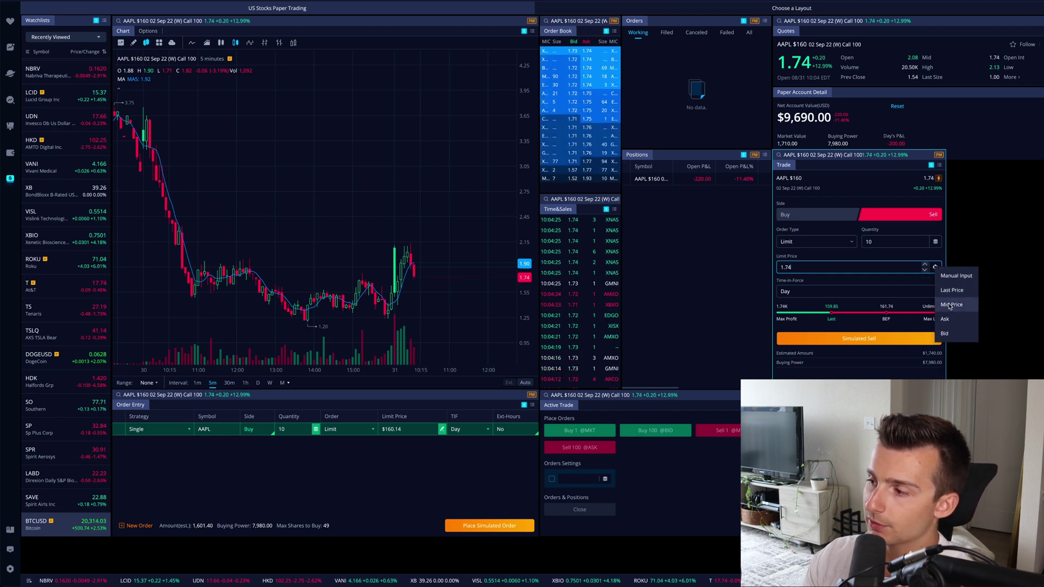
left_click(945, 311)
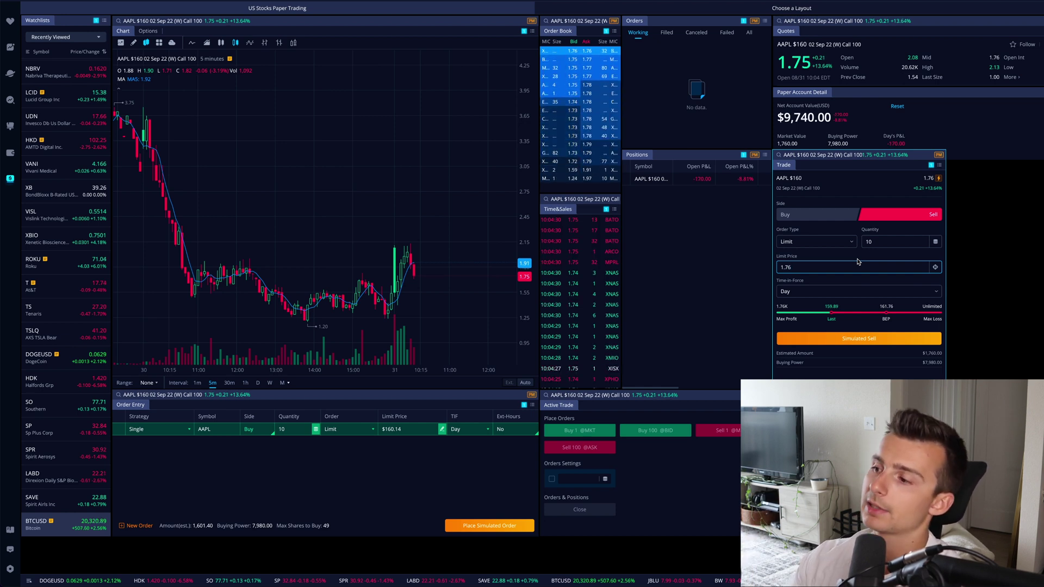
left_click(935, 267)
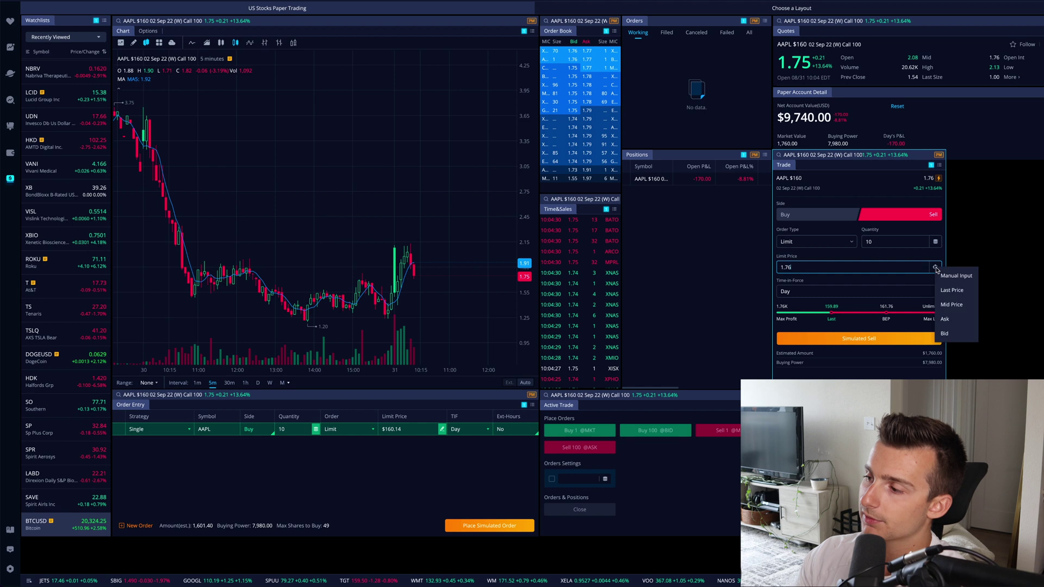
left_click(950, 305)
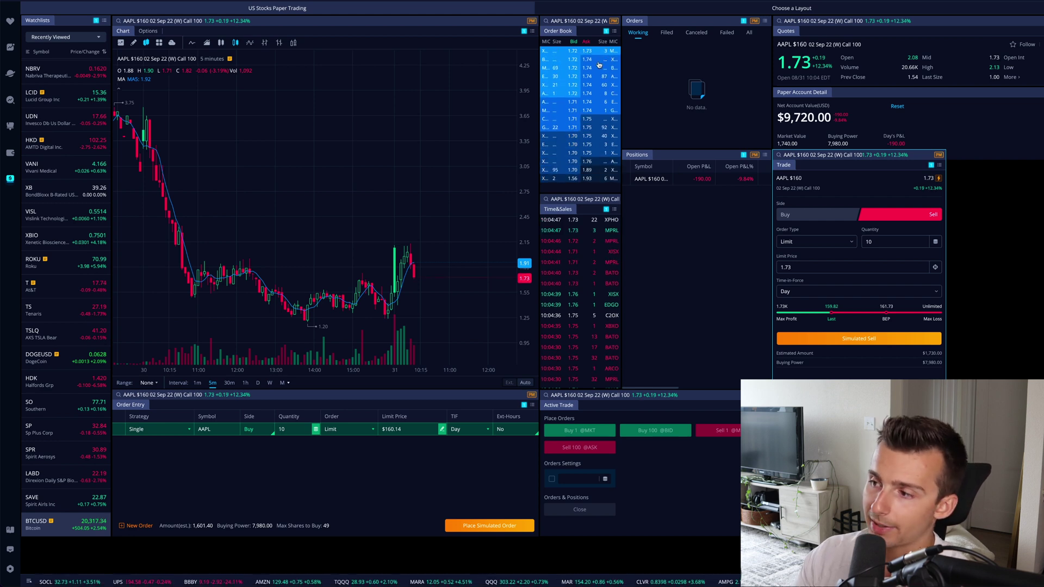
left_click(860, 339)
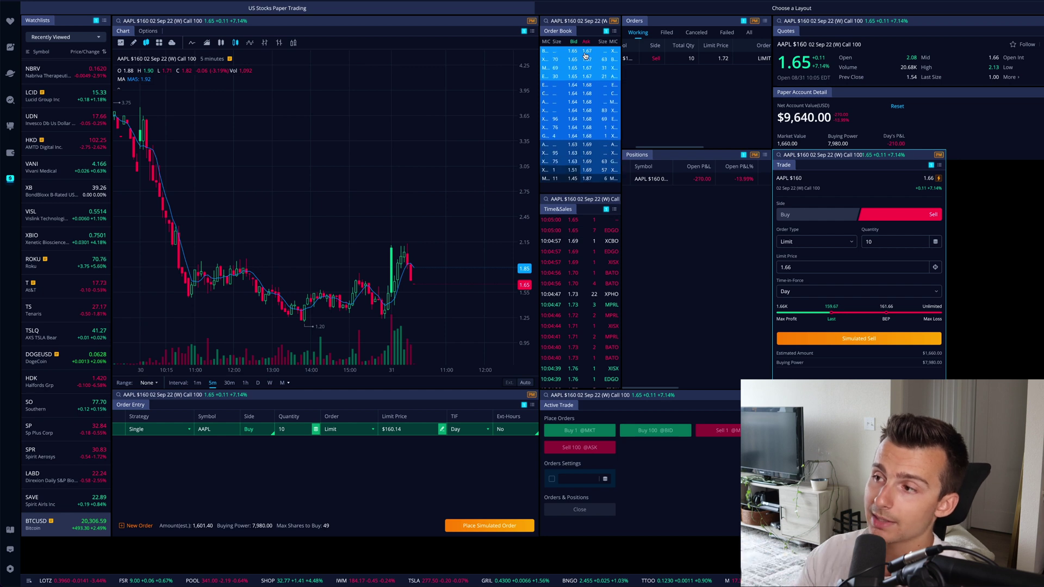
Open the working AAPL $160 call sell order at $1.72 in the Modify Order dialog
scroll(690, 97, "left", 2)
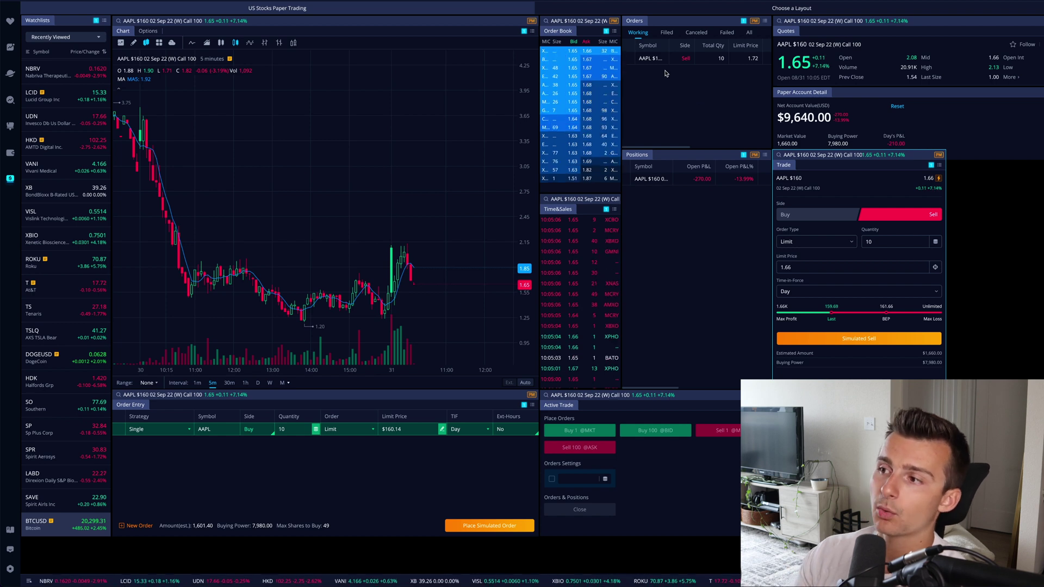
right_click(634, 60)
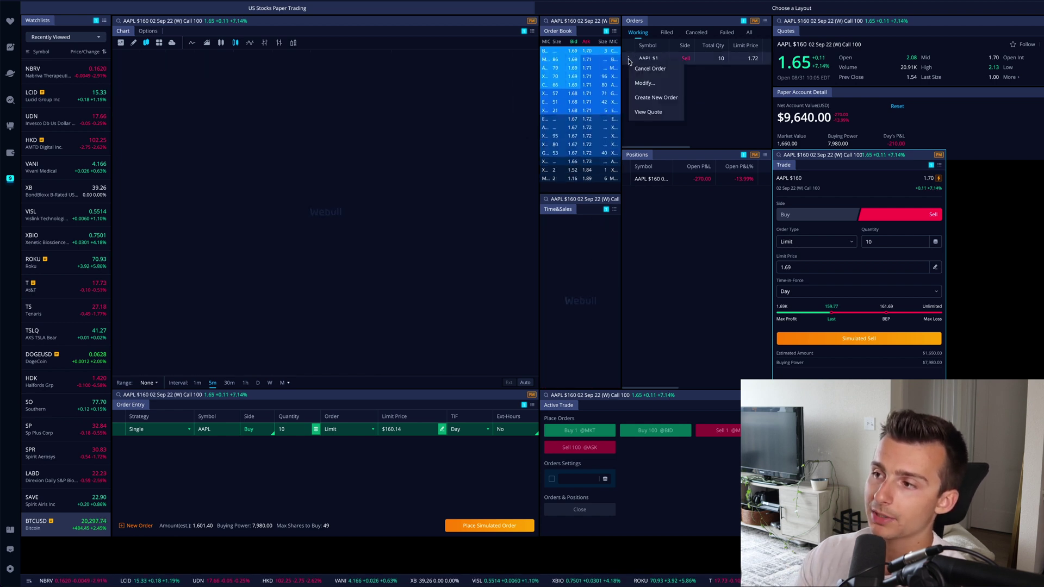
left_click(643, 83)
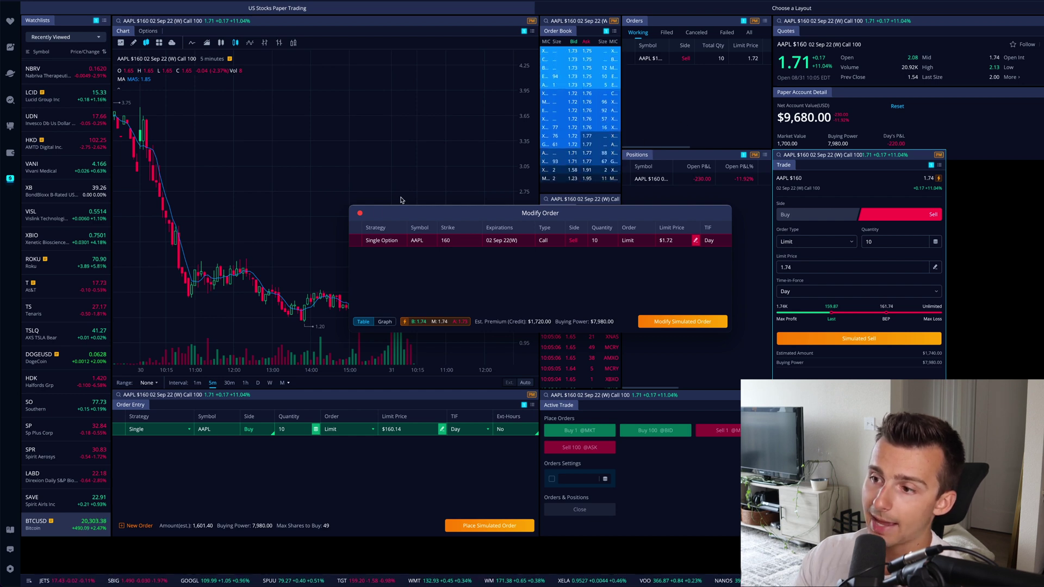
Dismiss the Modify Order dialog unchanged and wait for the AAPL call sell to fill
key("Escape")
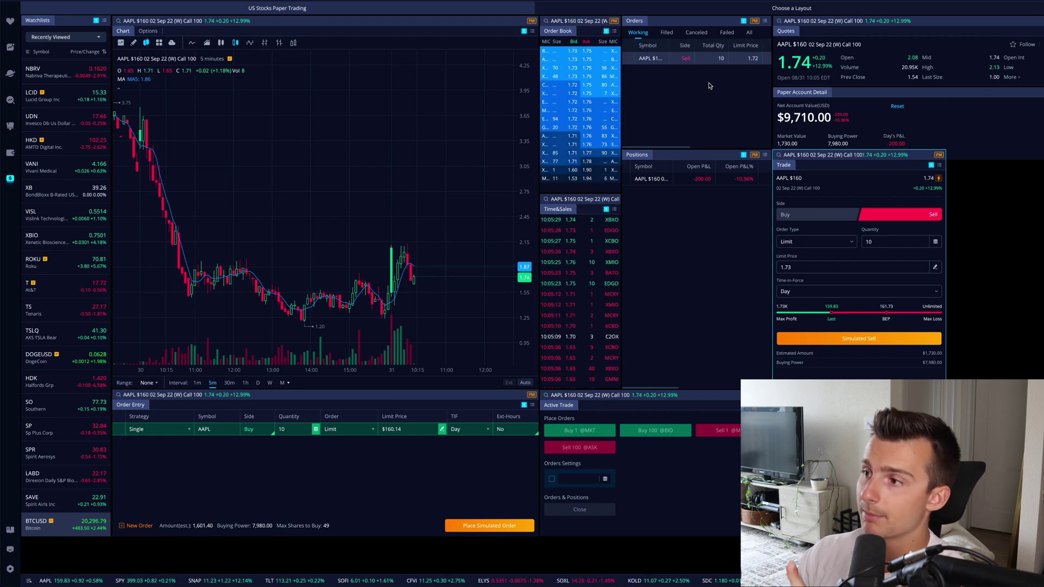
scroll(686, 70, "left", 2)
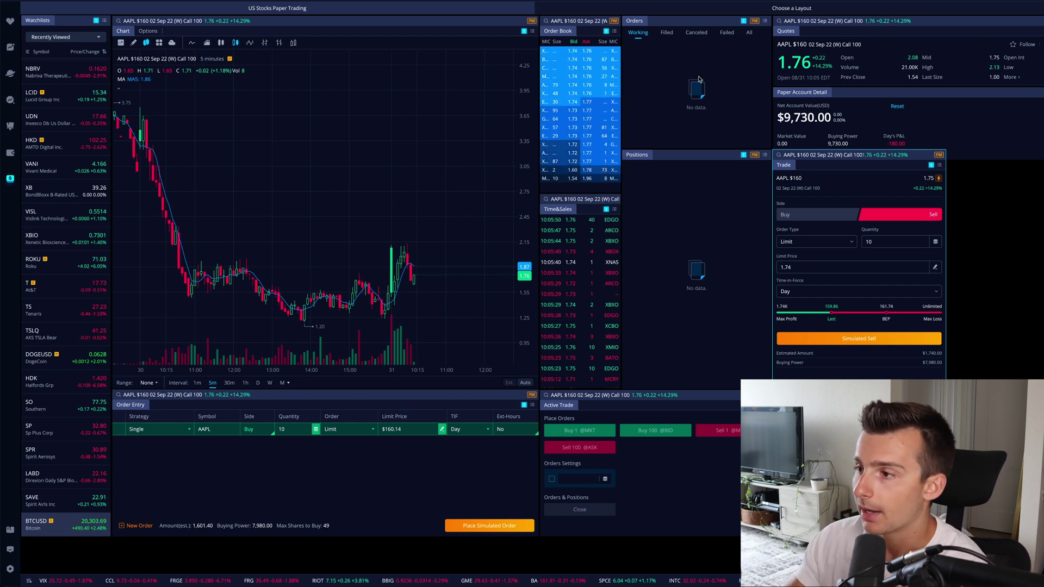
Switch the linked panels to AAPL stock and zoom the chart out into the previous day
left_click(131, 21)
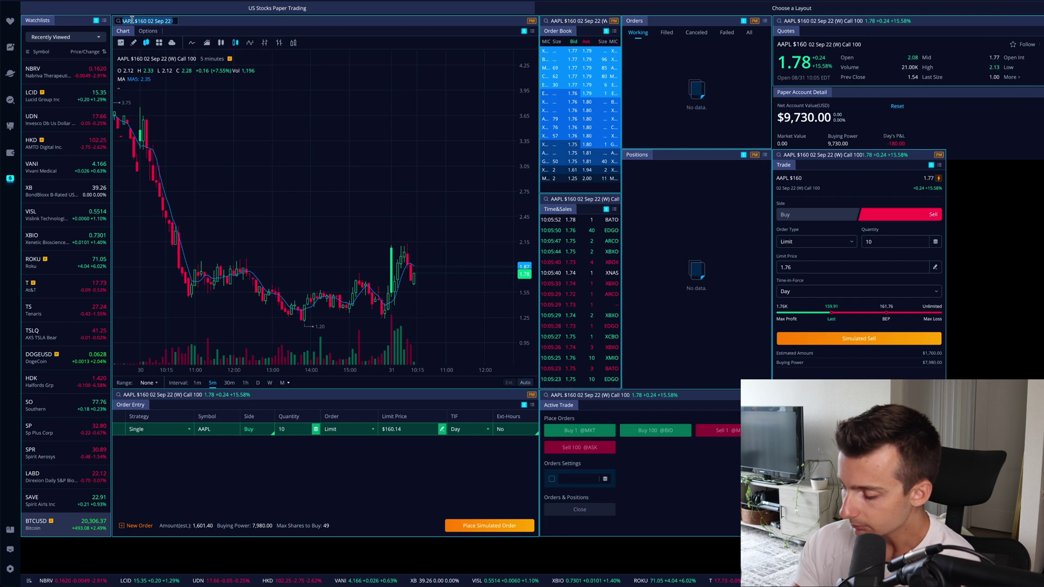
type("AAPL")
key("Return")
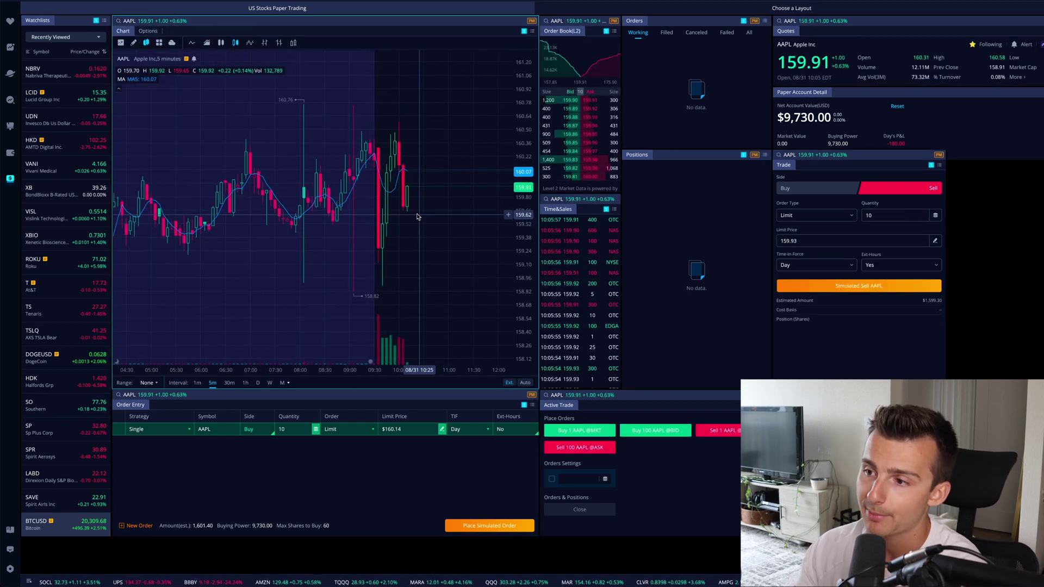
scroll(413, 196, "down", 2)
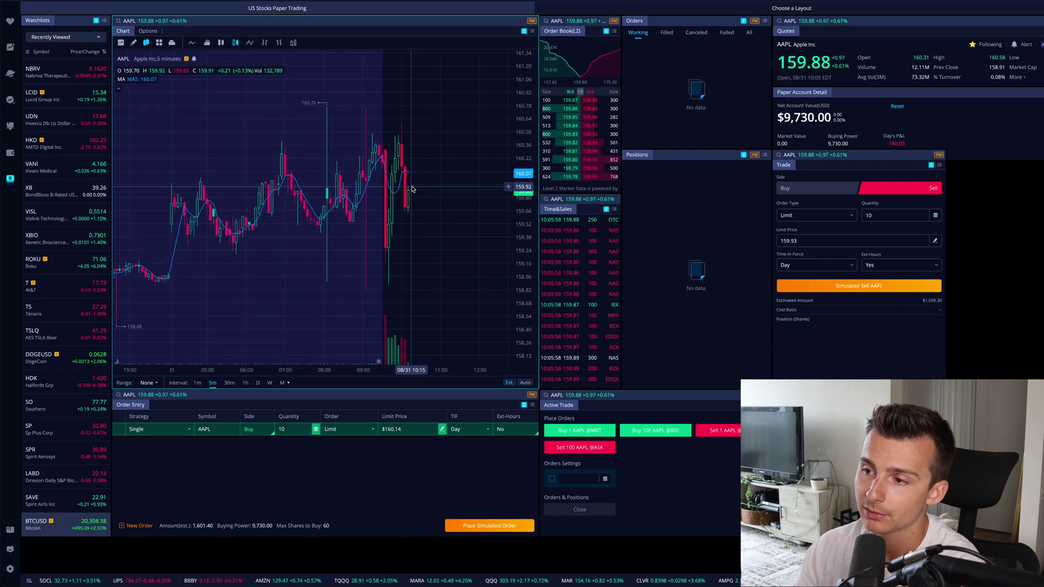
scroll(411, 189, "down", 3)
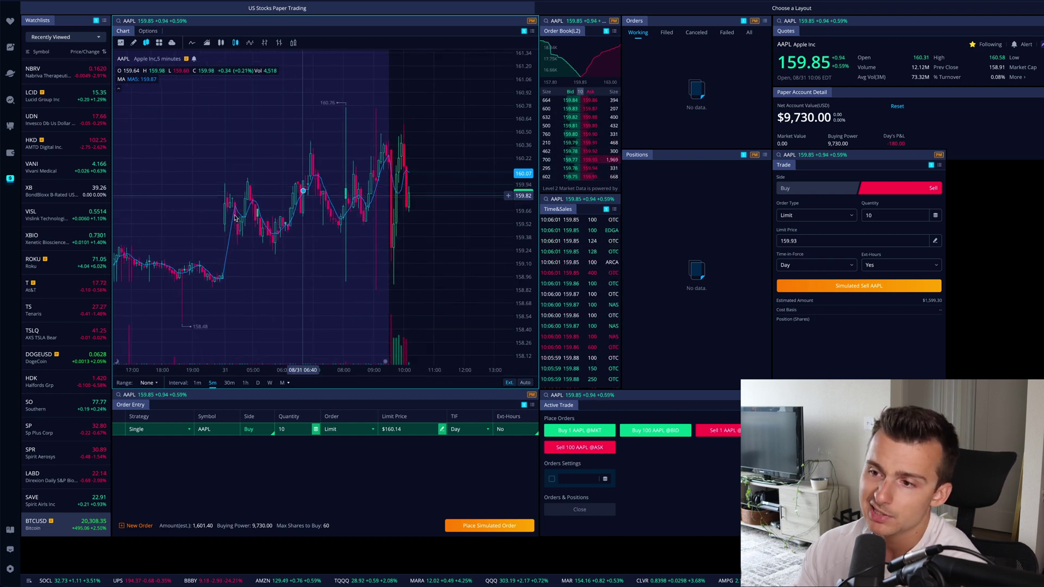